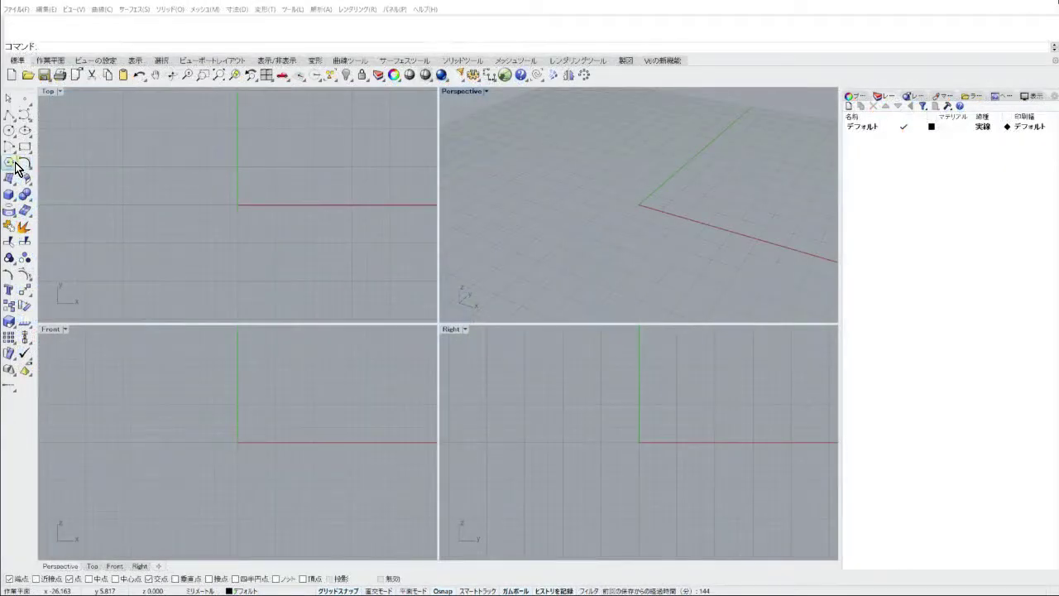
# Step: Draw a five-sided polygon centred at 0 and maximize the Top viewport
pyautogui.click(16, 164)
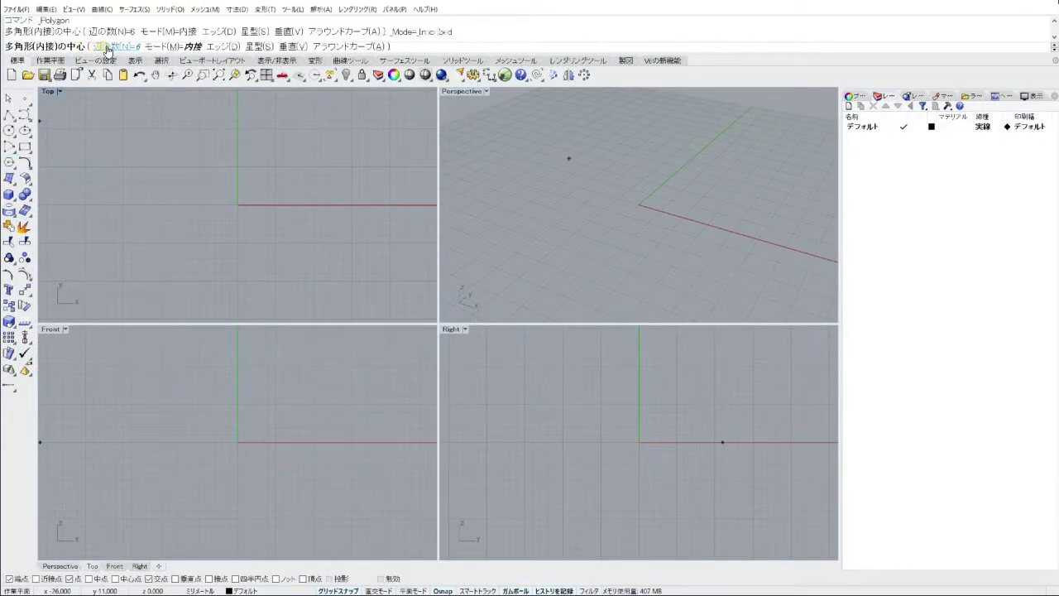
pyautogui.click(108, 48)
pyautogui.press('Return')
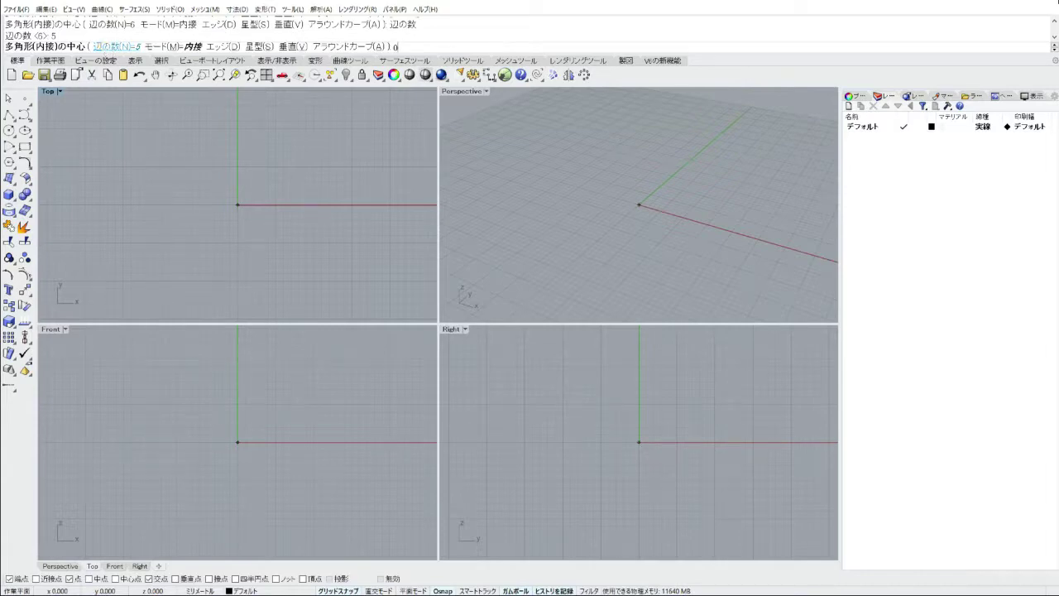
pyautogui.write('0')
pyautogui.press('Return')
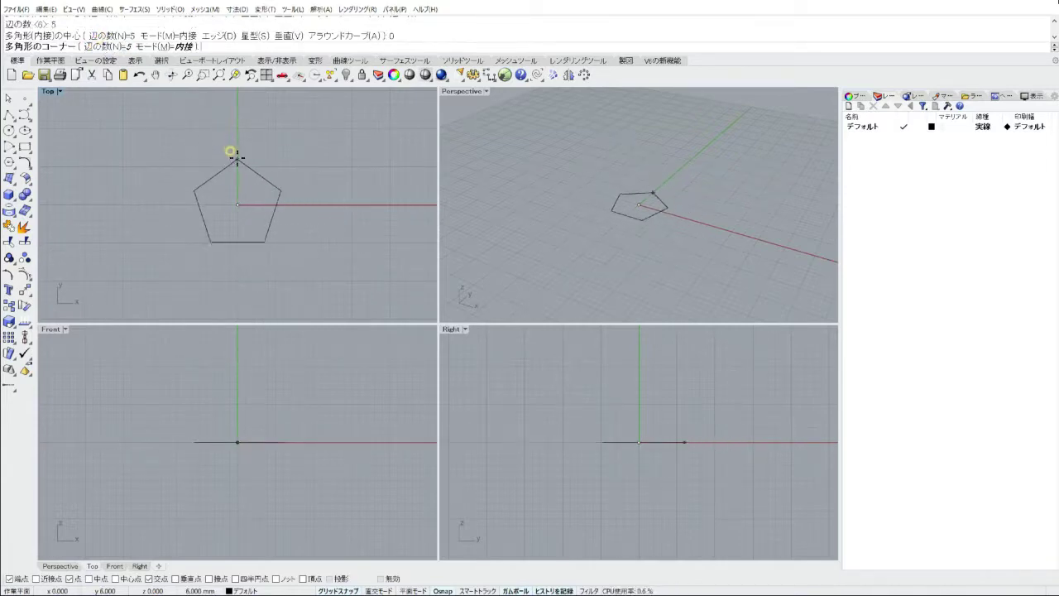
pyautogui.click(237, 165)
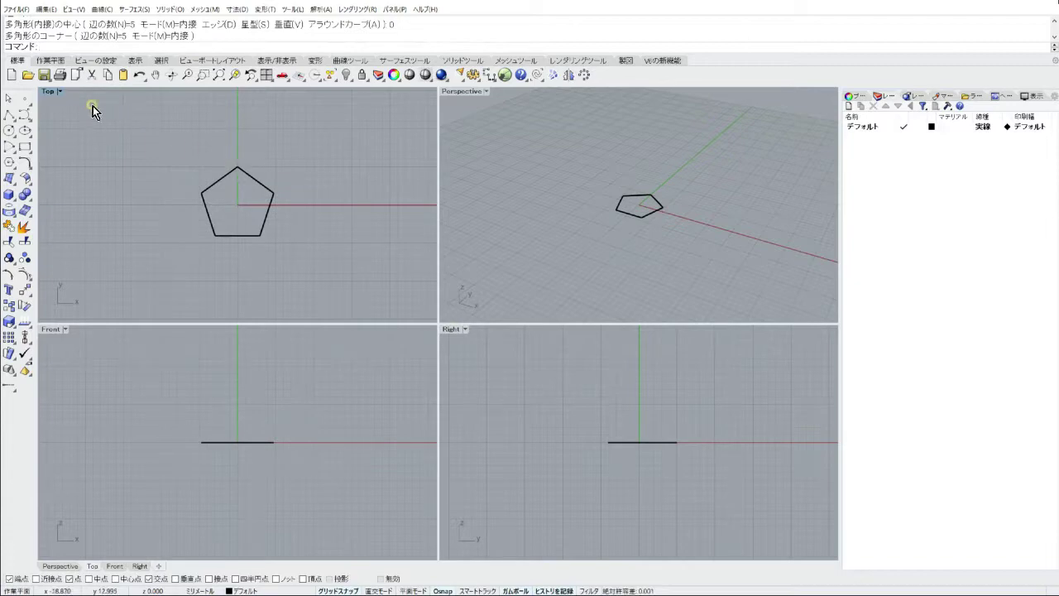
pyautogui.doubleClick(50, 93)
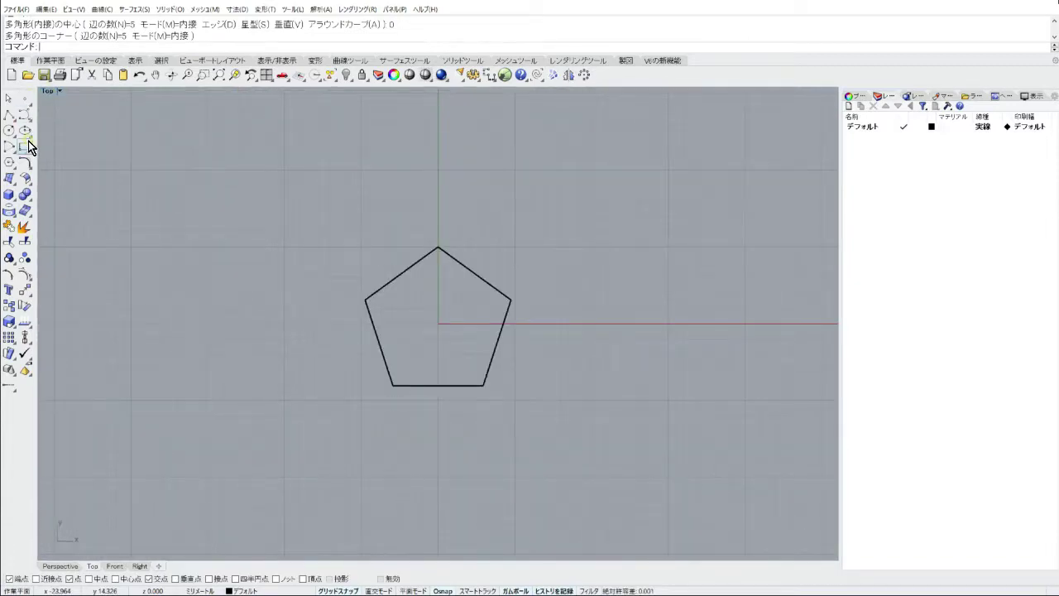
# Step: Draw a six-sided hexagon by edge on the pentagon's upper-left edge
pyautogui.click(10, 164)
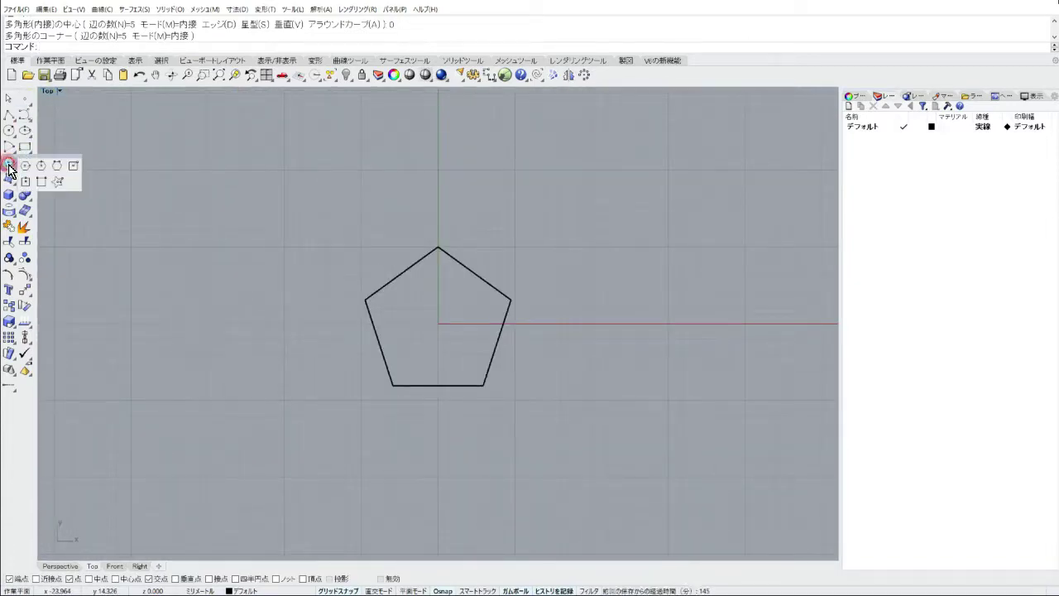
pyautogui.click(58, 170)
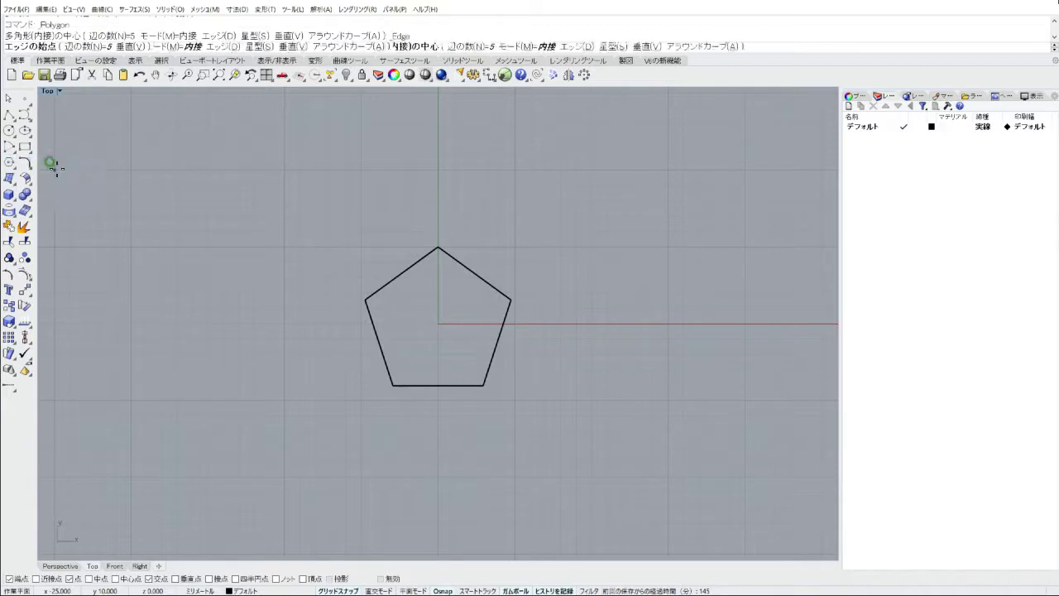
pyautogui.click(83, 46)
pyautogui.write('6')
pyautogui.press('Return')
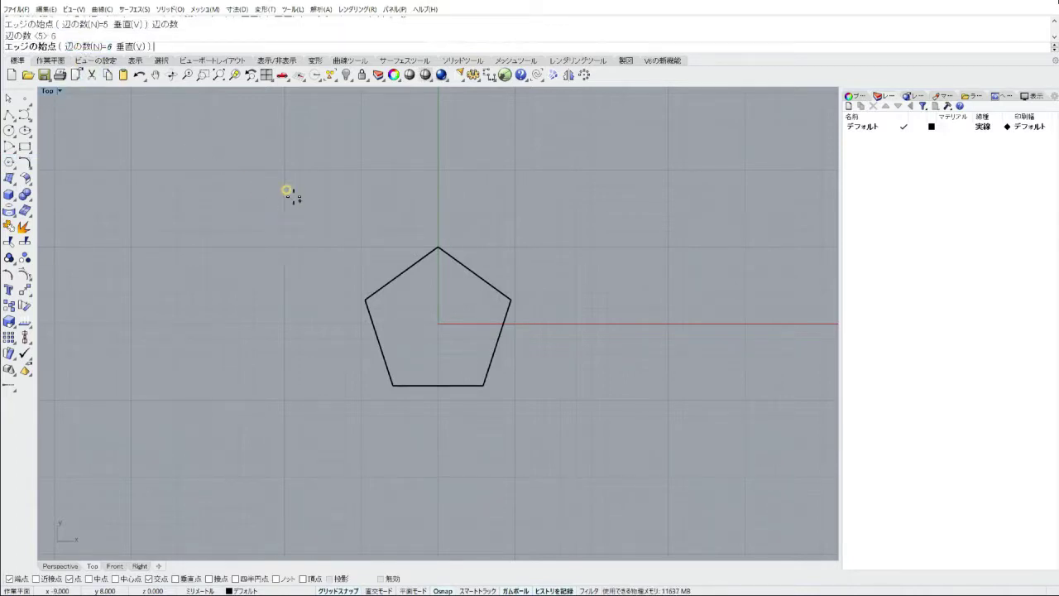
pyautogui.click(363, 298)
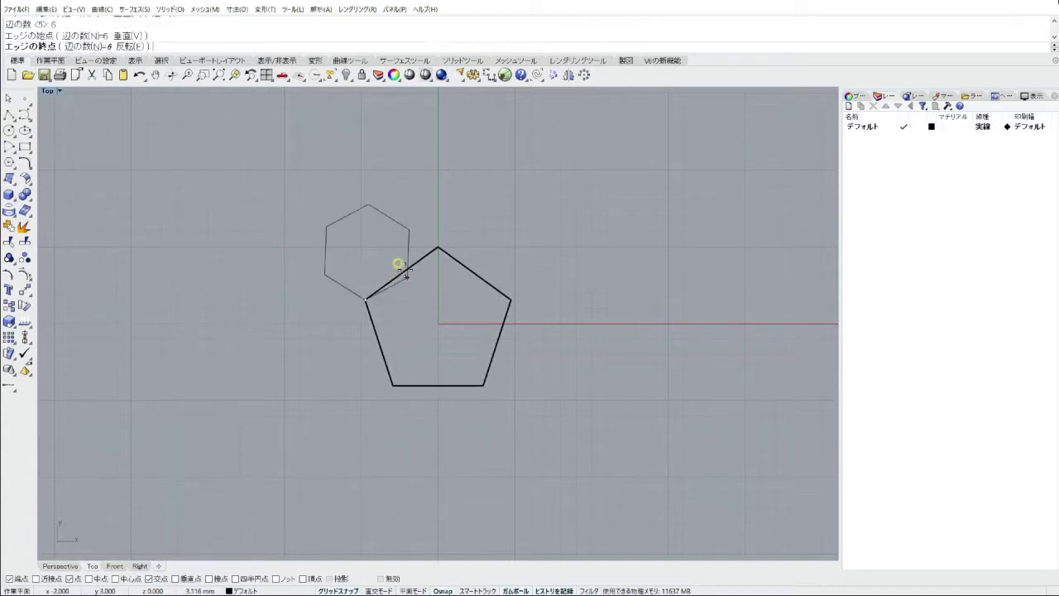
pyautogui.click(438, 247)
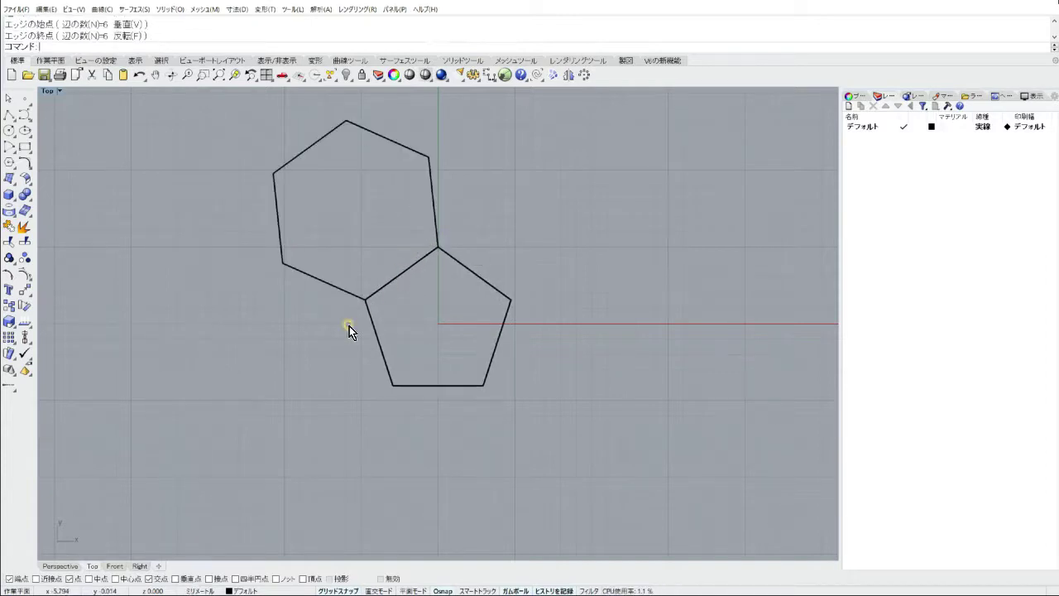
# Step: Draw a second hexagon by edge on the pentagon's lower-left edge
pyautogui.rightClick(340, 320)
pyautogui.click(392, 384)
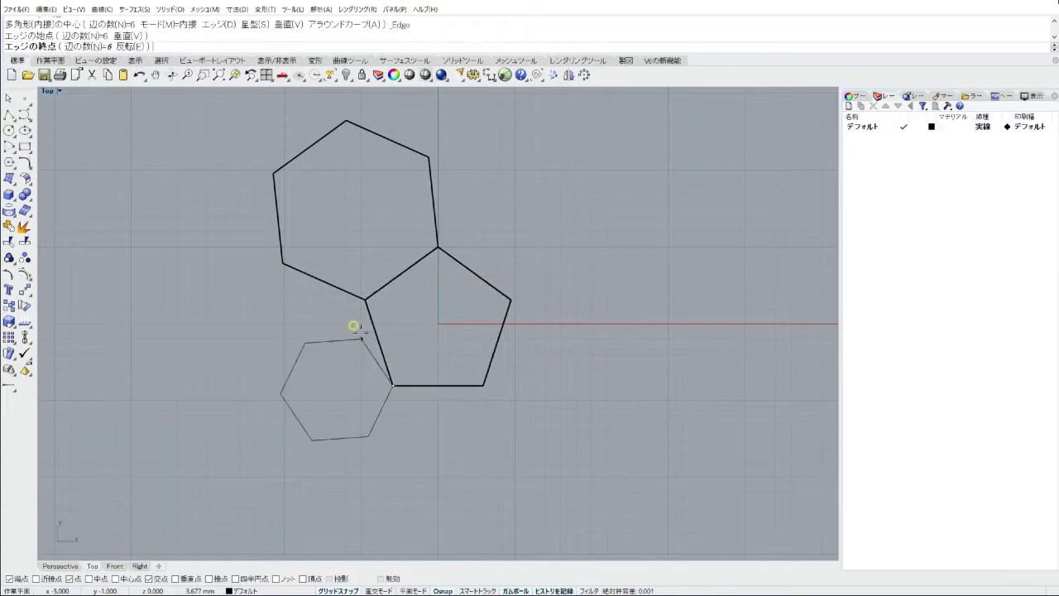
pyautogui.click(365, 299)
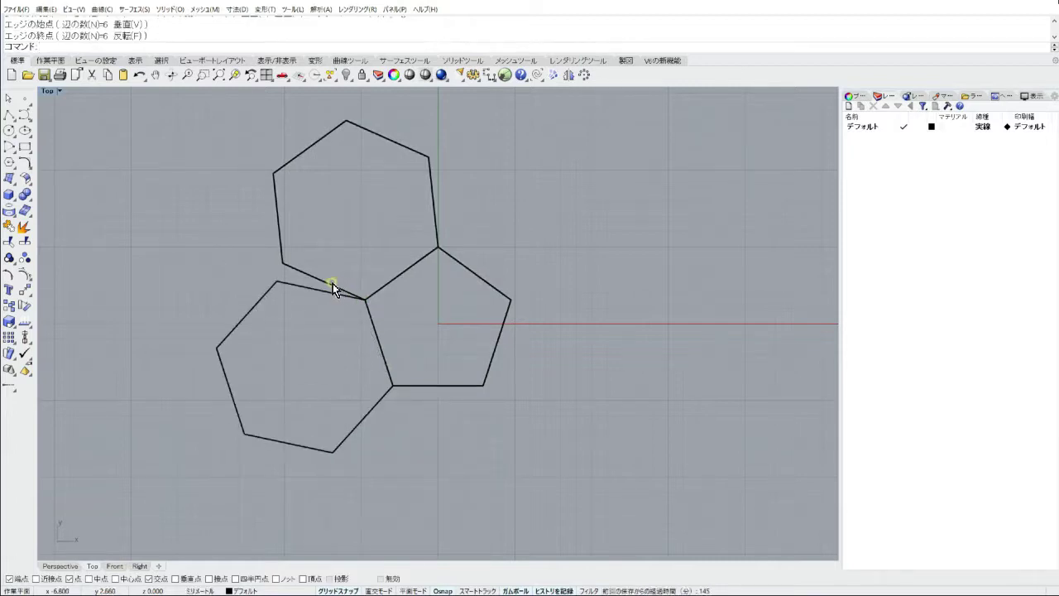
pyautogui.click(331, 283)
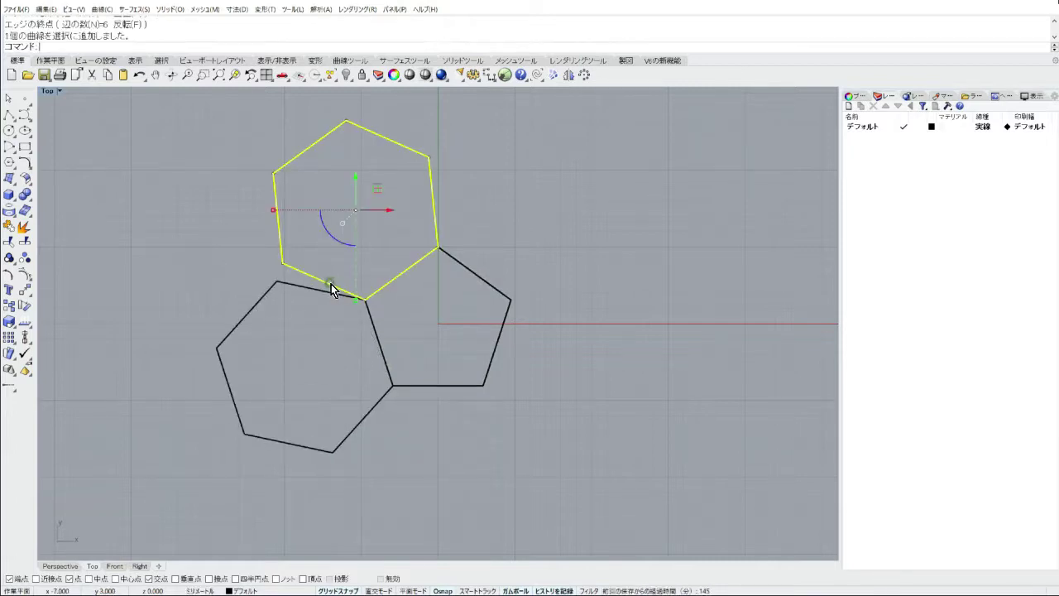
# Step: Revolve the upper hexagon 360° about its edge shared with the pentagon
pyautogui.click(10, 184)
pyautogui.click(56, 230)
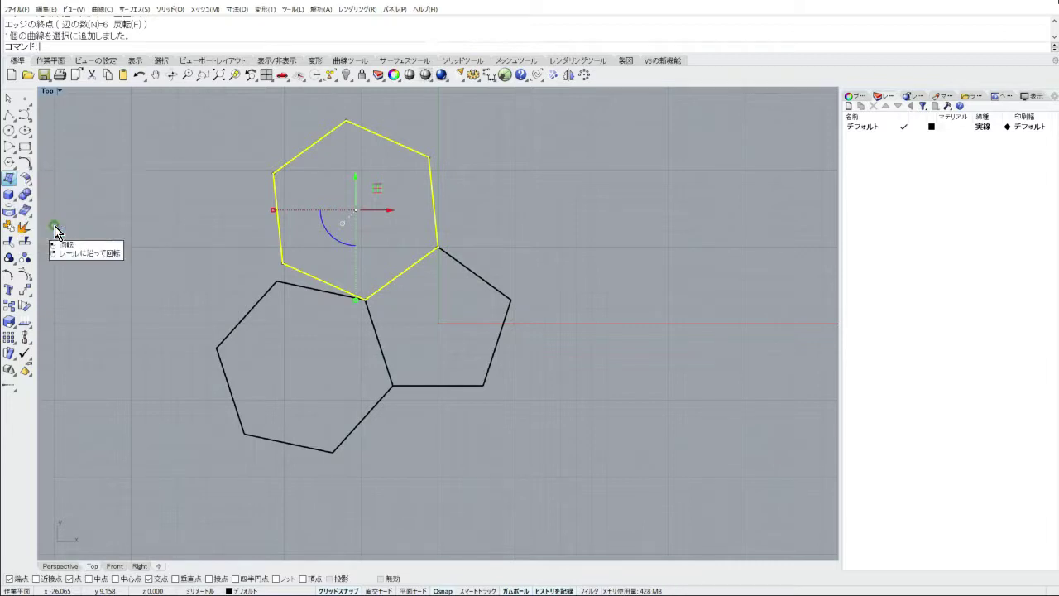
pyautogui.click(362, 296)
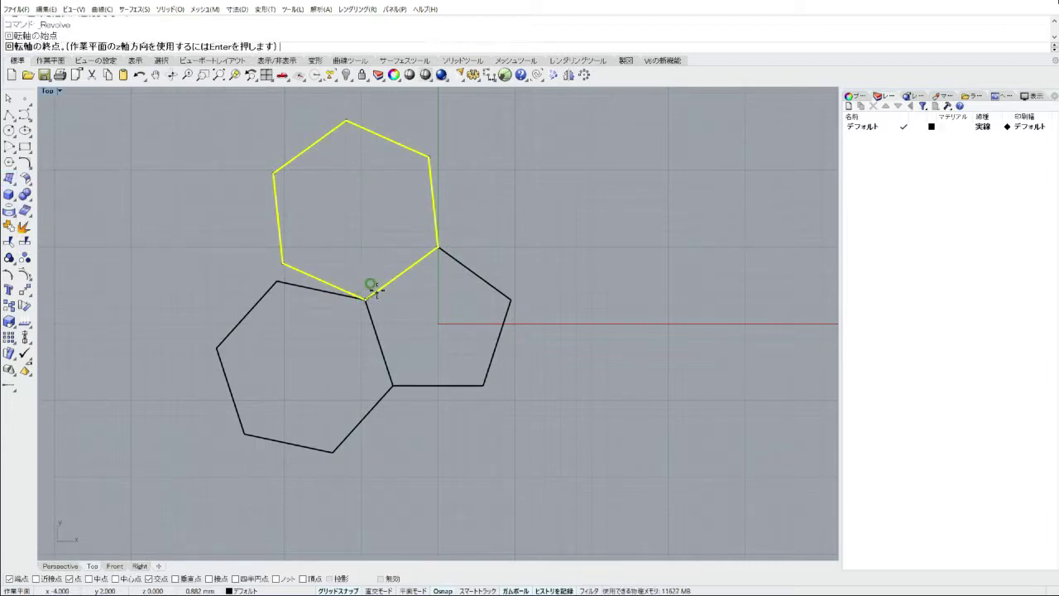
pyautogui.click(436, 247)
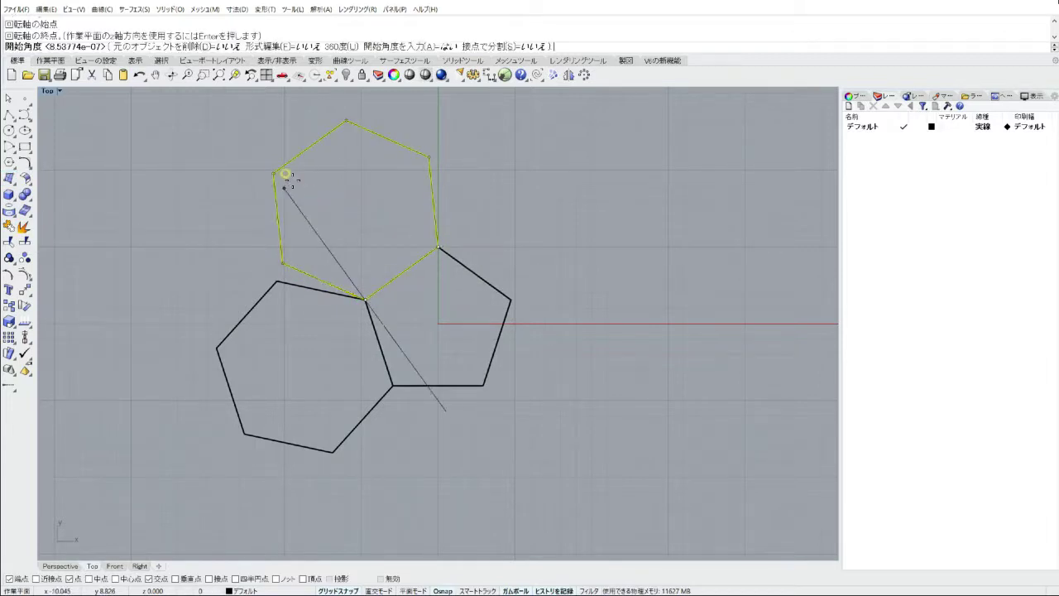
pyautogui.click(267, 171)
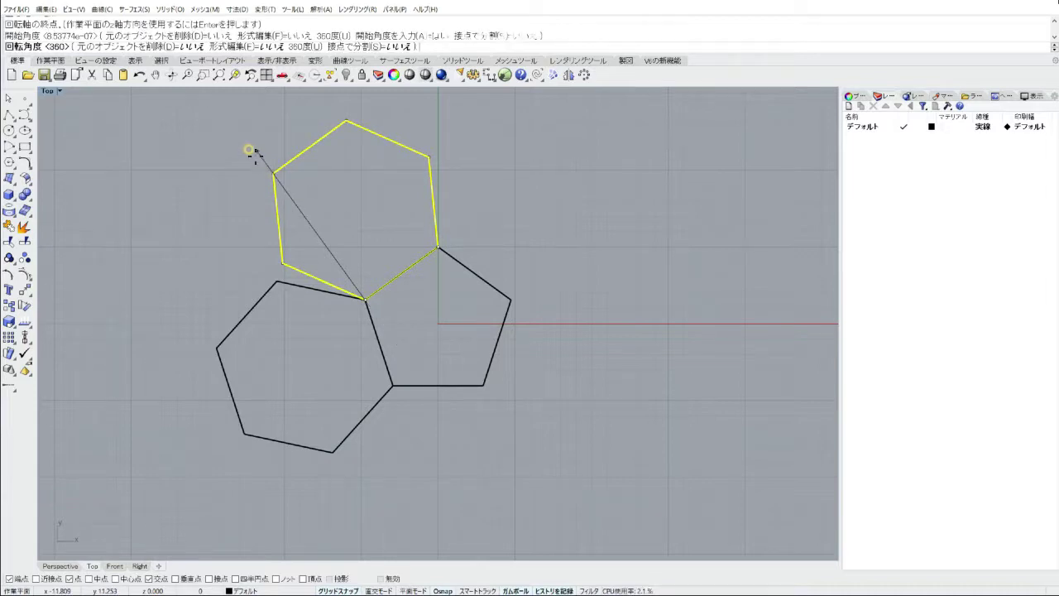
pyautogui.press('Return')
pyautogui.press('Escape')
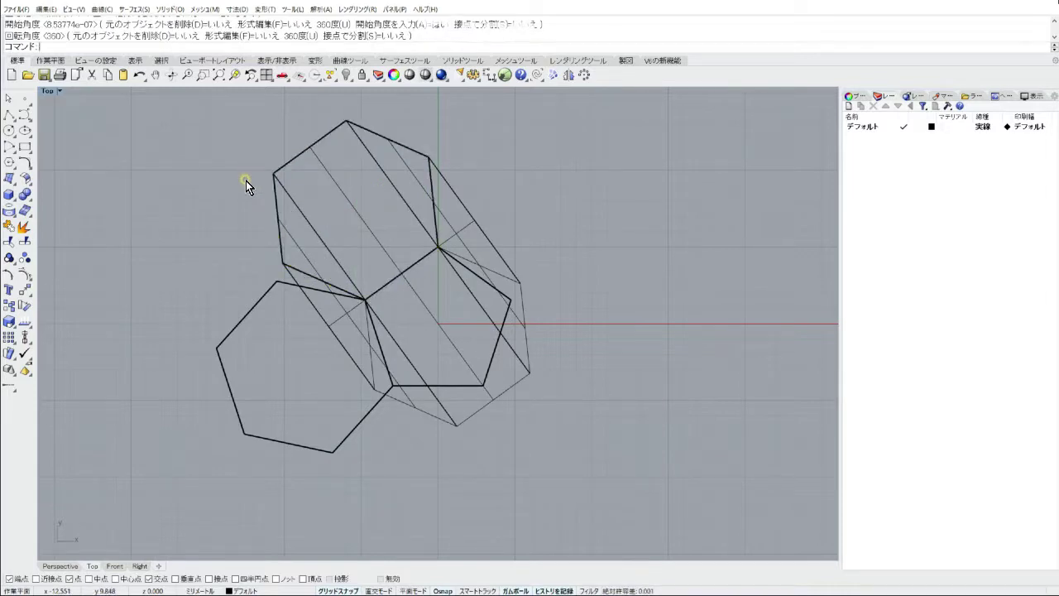
# Step: Revolve the lower hexagon 360° about its shared pentagon edge and view in Perspective
pyautogui.click(263, 294)
pyautogui.press('Return')
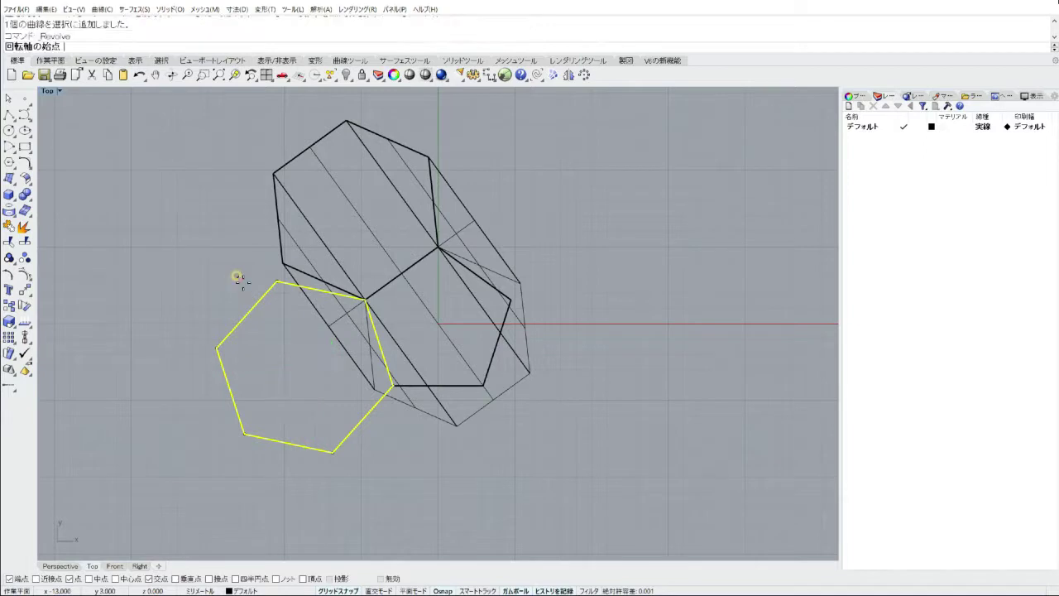
pyautogui.click(364, 300)
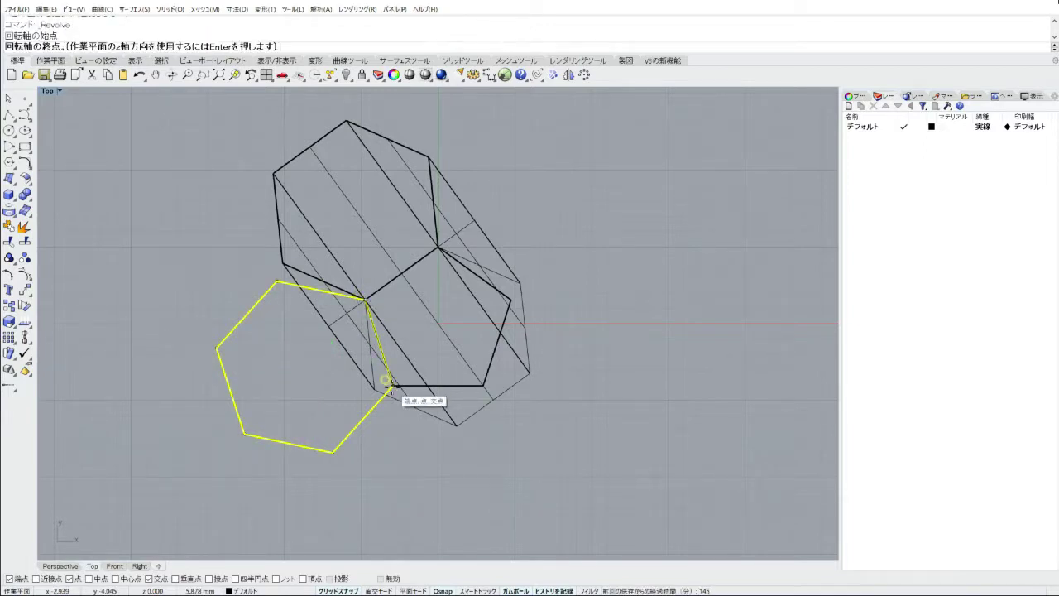
pyautogui.click(385, 380)
pyautogui.click(217, 348)
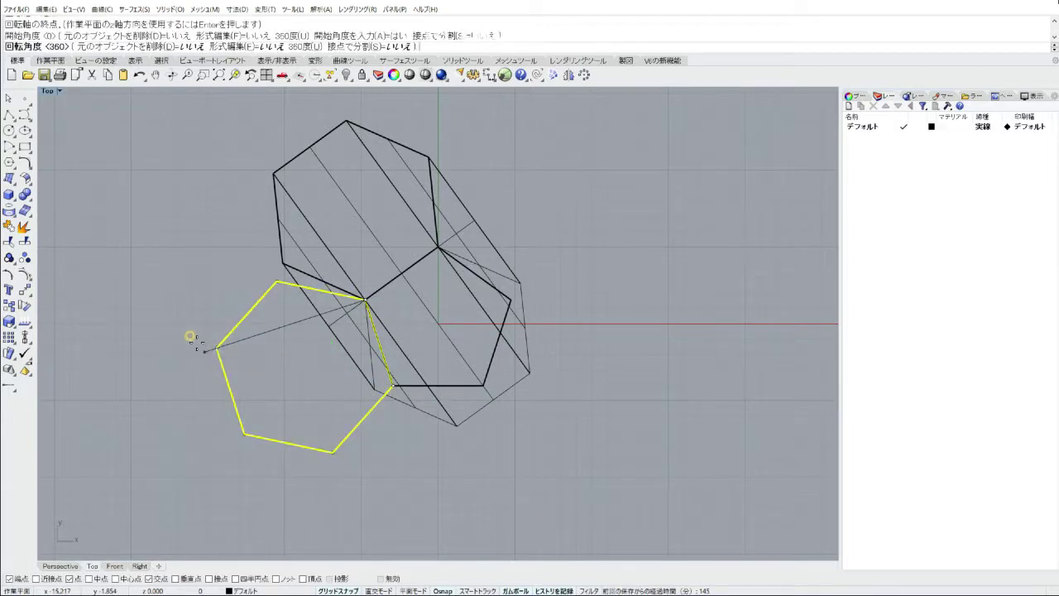
pyautogui.press('Return')
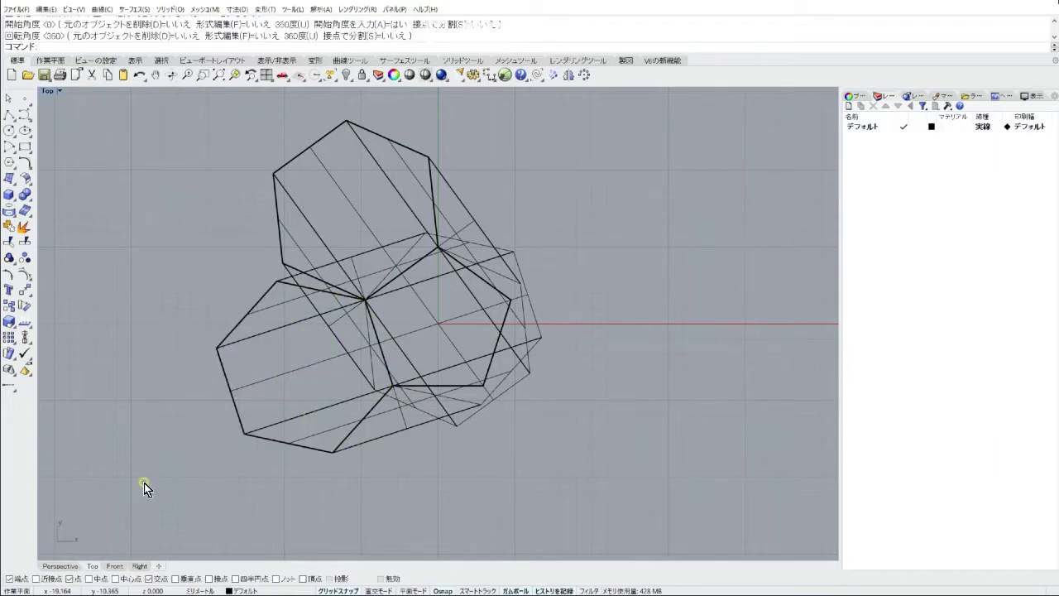
pyautogui.click(60, 567)
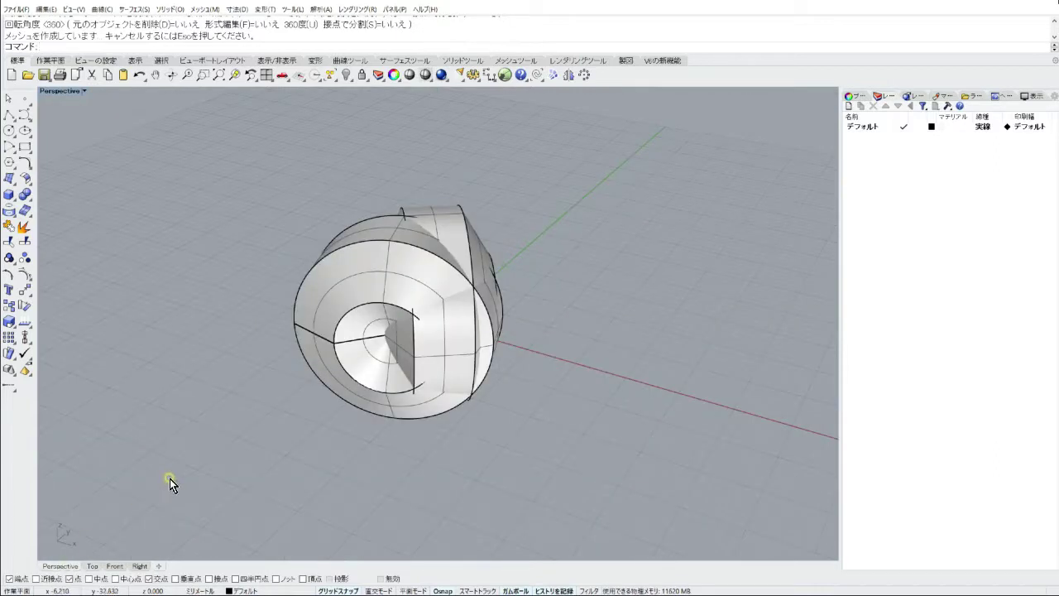
# Step: Place a point where the two revolved surfaces intersect, then delete the right surface
pyautogui.moveTo(288, 433)
pyautogui.mouseDown(button='right')
pyautogui.moveTo(402, 432)
pyautogui.moveTo(472, 415)
pyautogui.mouseUp(button='right')
pyautogui.scroll(2, 471, 415)
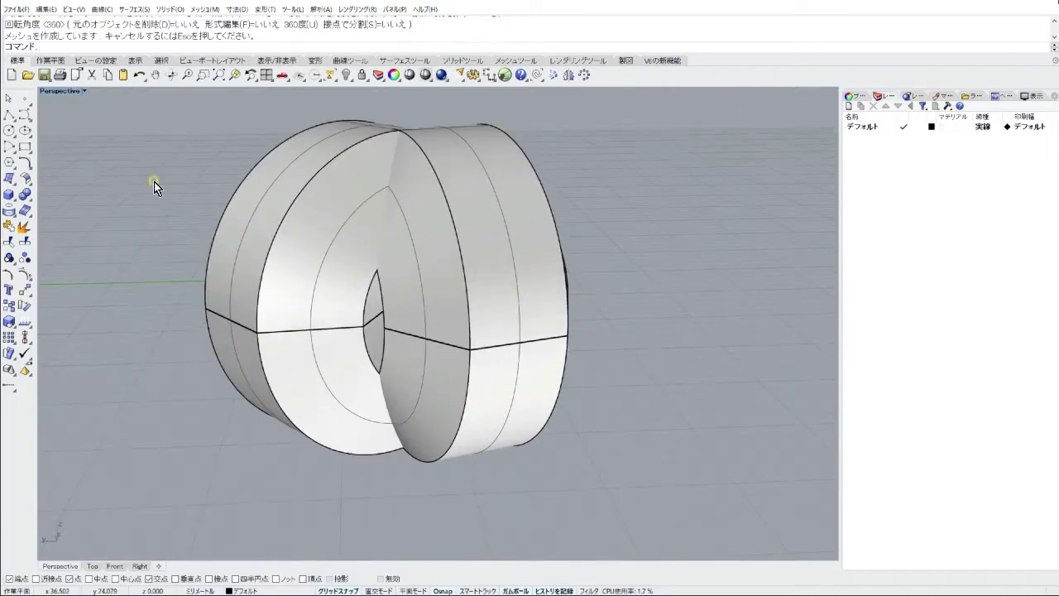
pyautogui.click(26, 100)
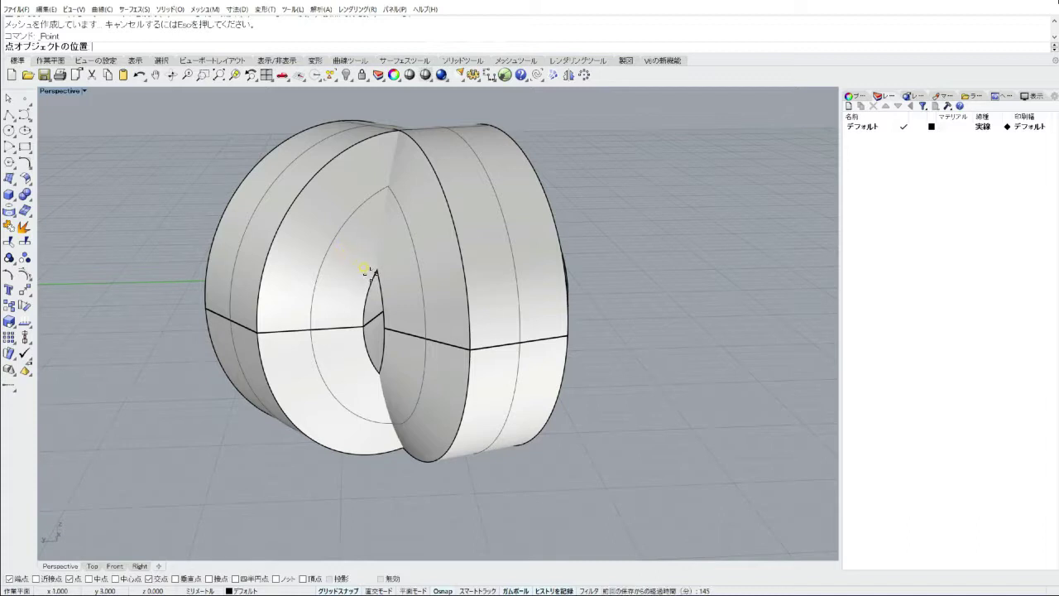
pyautogui.click(374, 270)
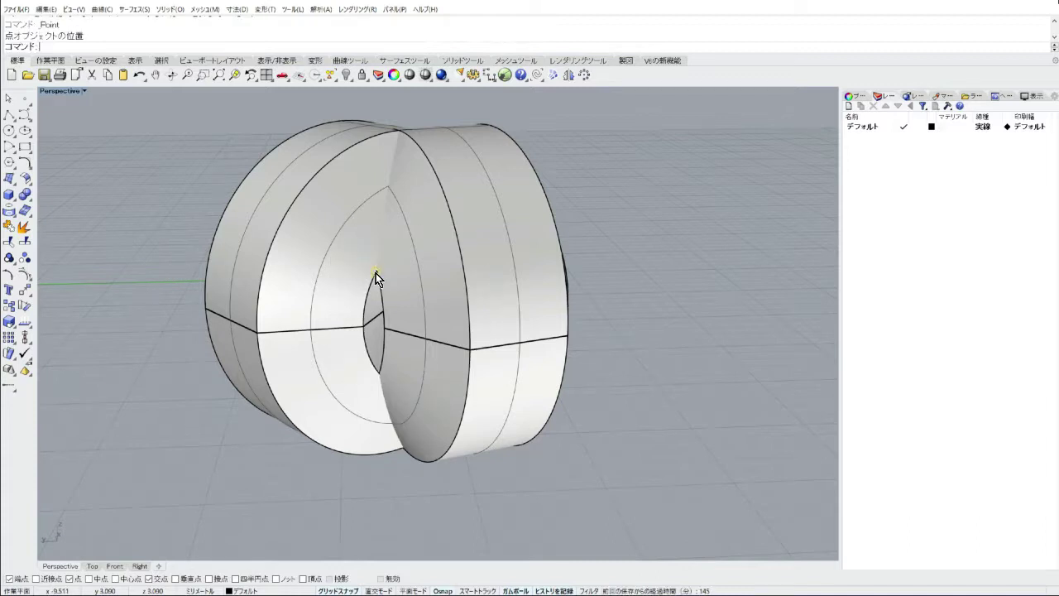
pyautogui.click(420, 250)
pyautogui.press('Delete')
# Step: Delete the left revolved surface and the lower-left hexagon outline
pyautogui.click(330, 252)
pyautogui.press('Delete')
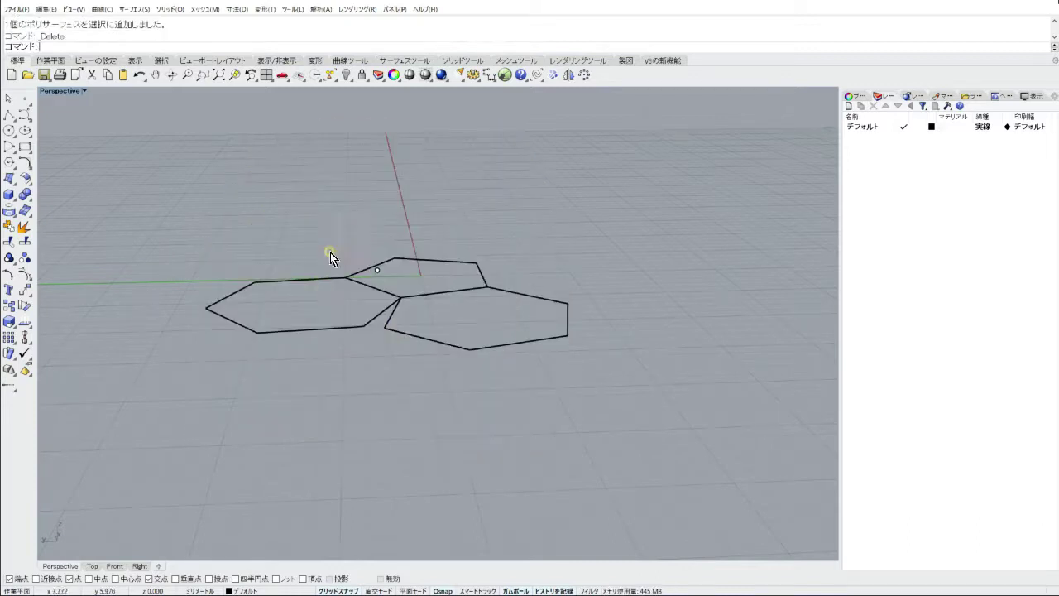
pyautogui.moveTo(412, 335)
pyautogui.mouseDown(button='right')
pyautogui.moveTo(553, 367)
pyautogui.moveTo(492, 390)
pyautogui.moveTo(430, 449)
pyautogui.mouseUp(button='right')
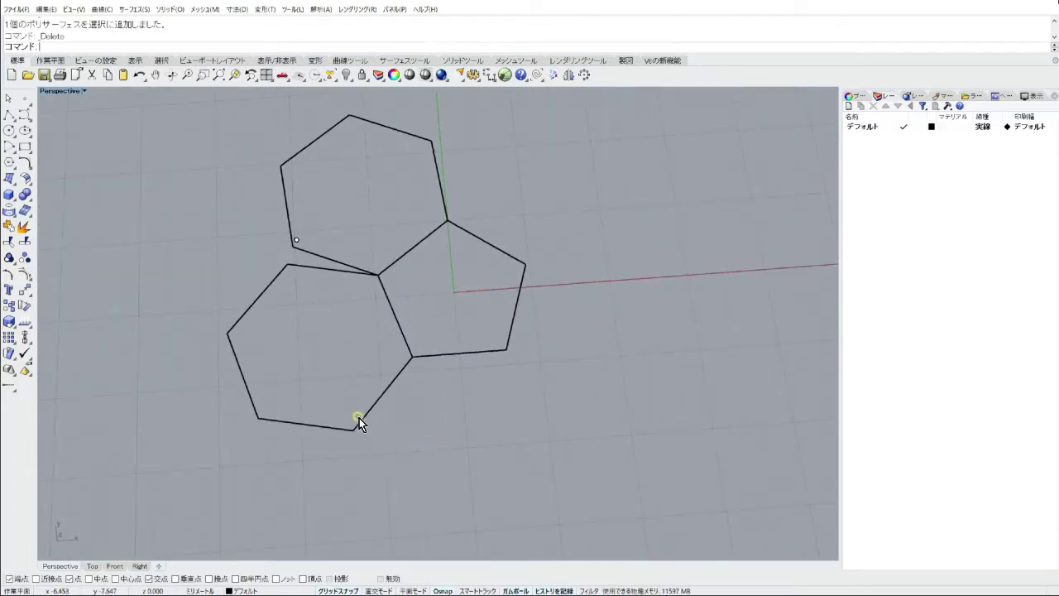
pyautogui.click(359, 419)
pyautogui.press('Delete')
pyautogui.moveTo(349, 420)
pyautogui.mouseDown(button='right')
pyautogui.moveTo(312, 413)
pyautogui.moveTo(340, 402)
pyautogui.moveTo(333, 385)
pyautogui.mouseUp(button='right')
pyautogui.click(334, 301)
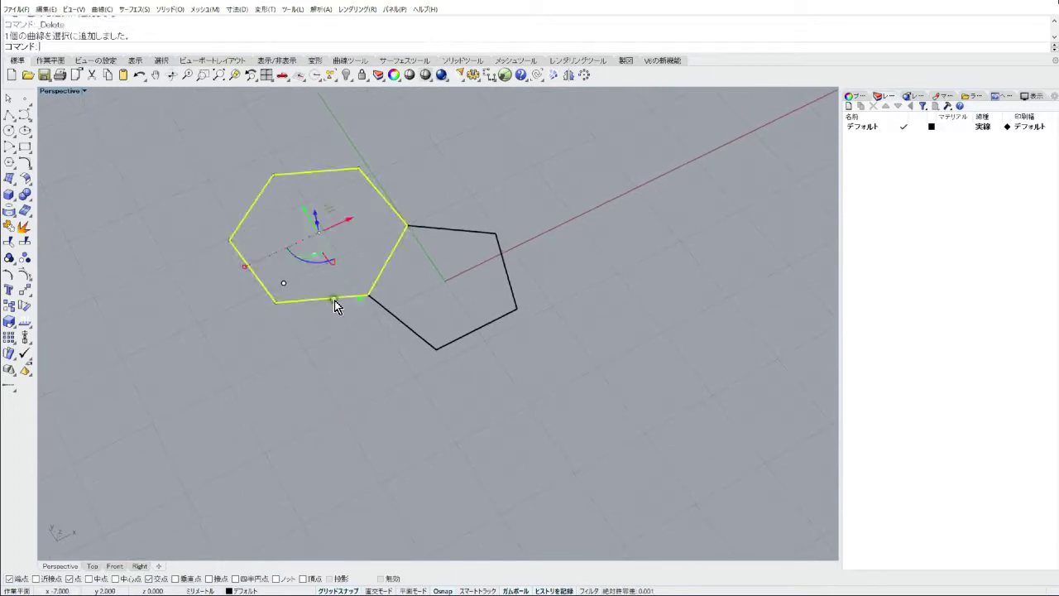
# Step: Fold the hexagon up with Rotate3D about its shared pentagon edge onto the marker point
pyautogui.rightClick(26, 308)
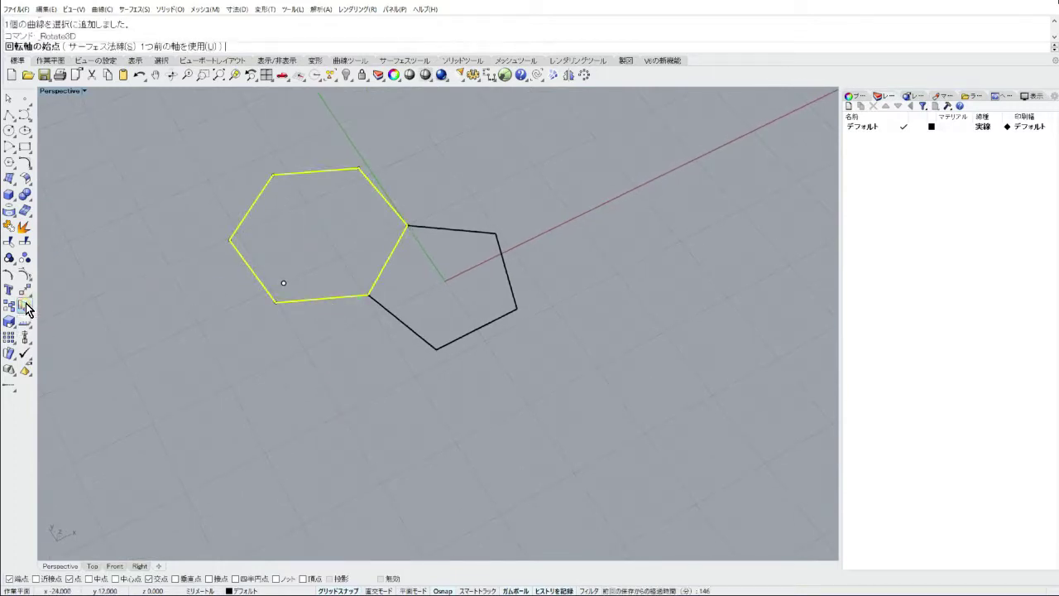
pyautogui.click(364, 293)
pyautogui.click(403, 221)
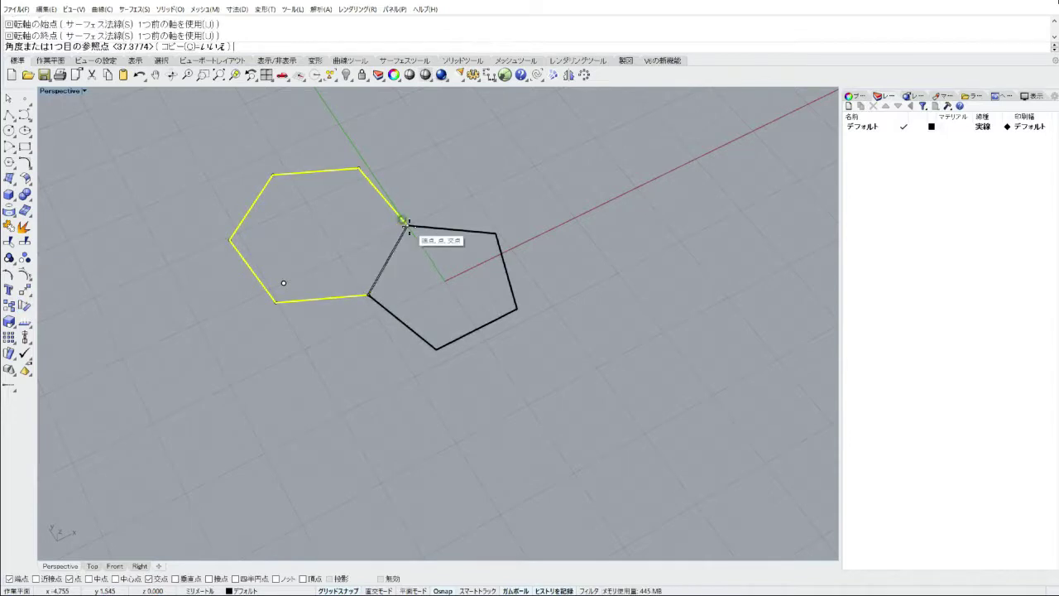
pyautogui.click(229, 240)
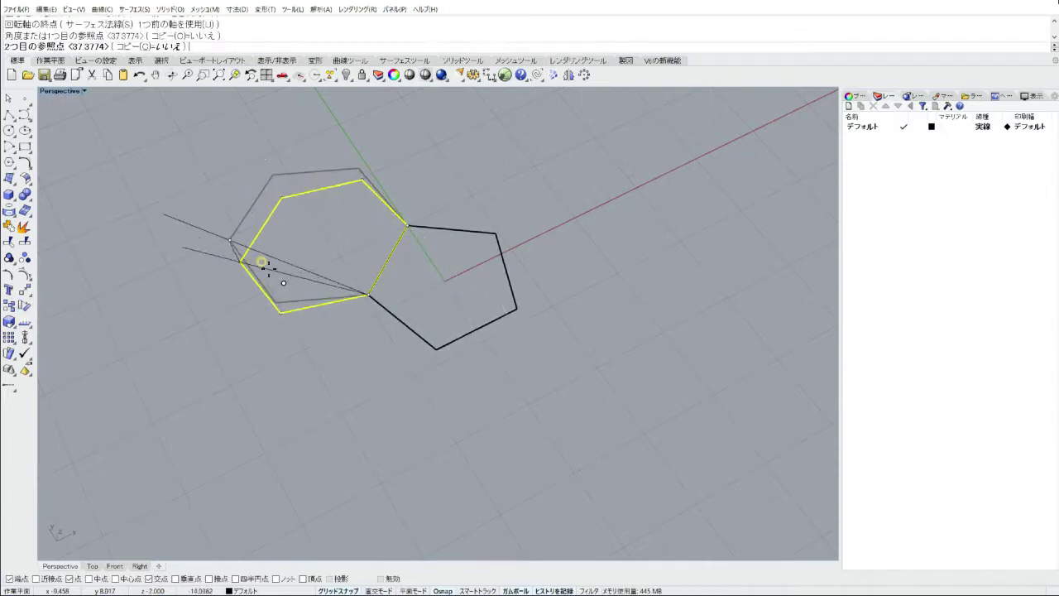
pyautogui.click(303, 292)
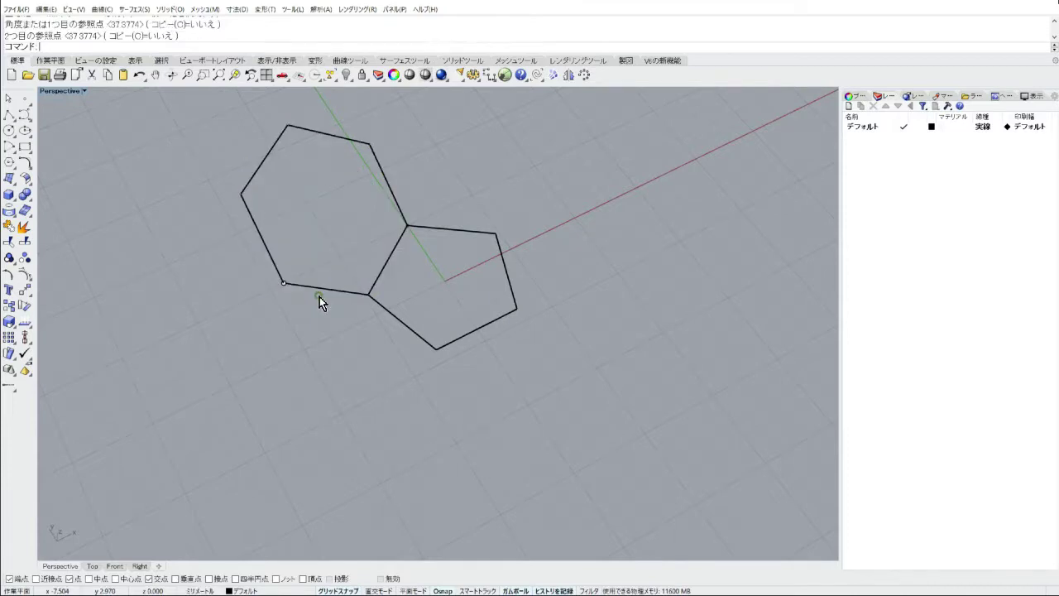
# Step: Delete the leftover marker point and orbit to check the fold
pyautogui.click(283, 282)
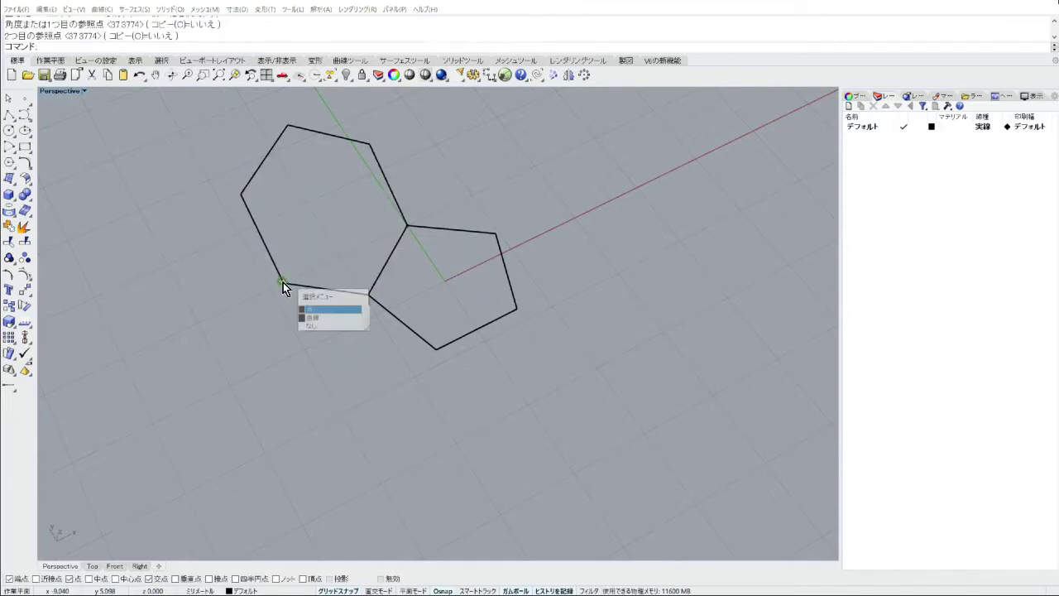
pyautogui.click(314, 310)
pyautogui.press('Delete')
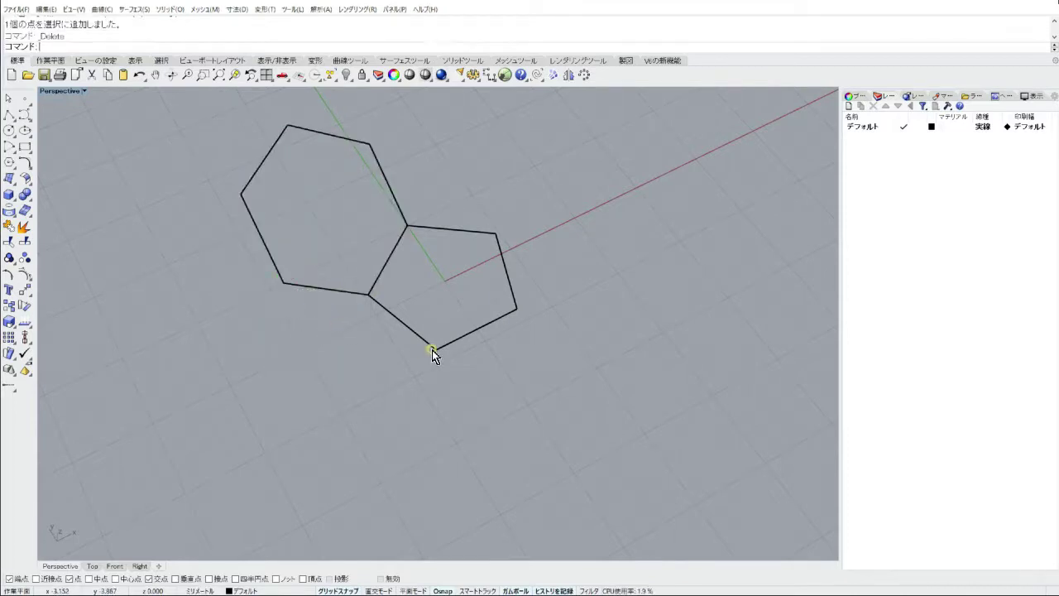
pyautogui.moveTo(473, 381); pyautogui.dragTo(441, 388, button='right')
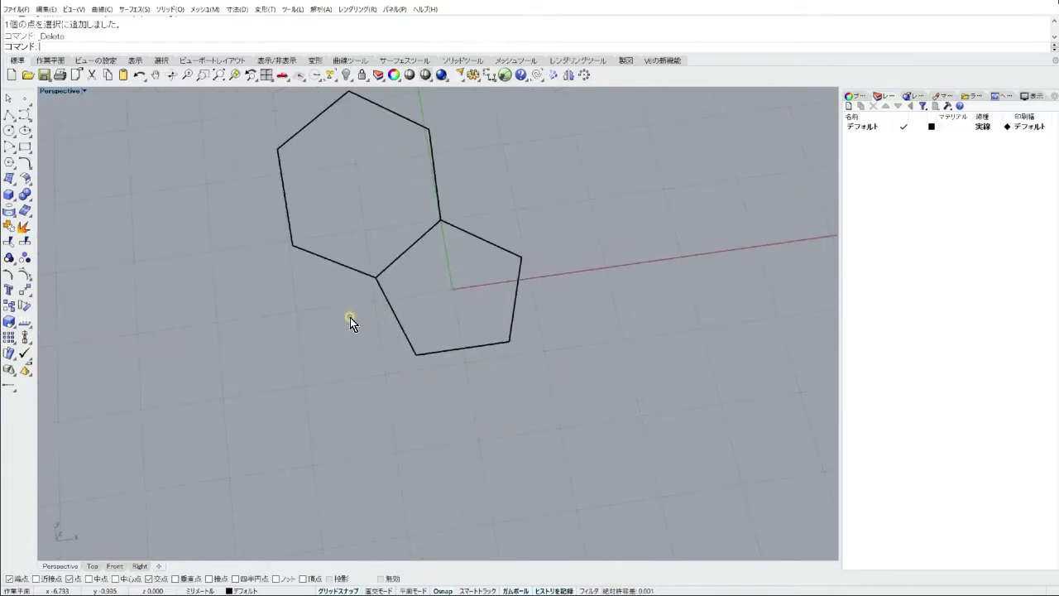
pyautogui.moveTo(350, 317); pyautogui.dragTo(357, 296, button='right')
# Step: Polar-array the folded hexagon into 5 copies over 360° about the origin
pyautogui.click(354, 280)
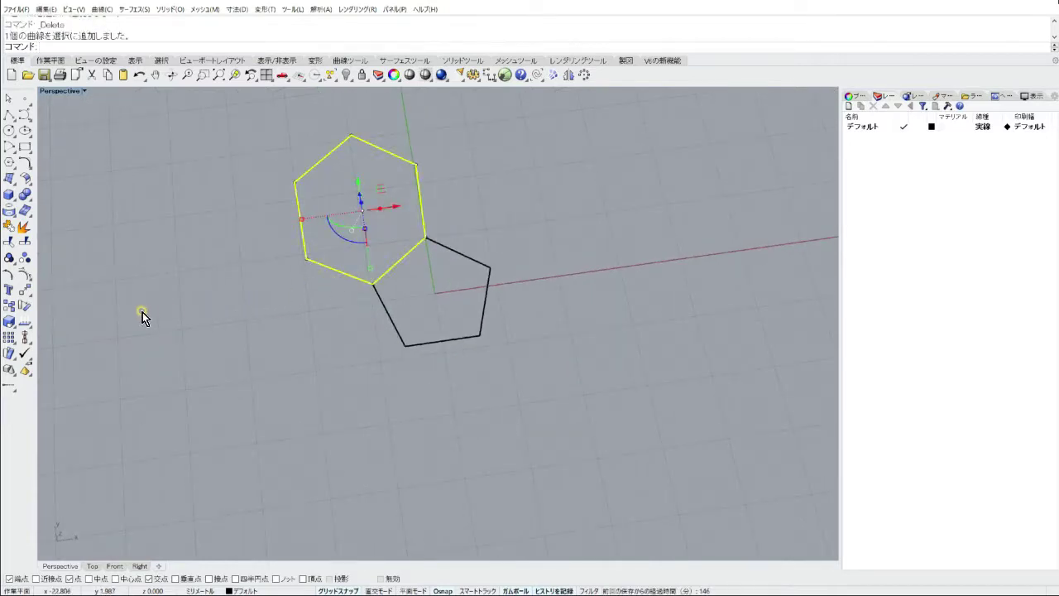
pyautogui.click(11, 342)
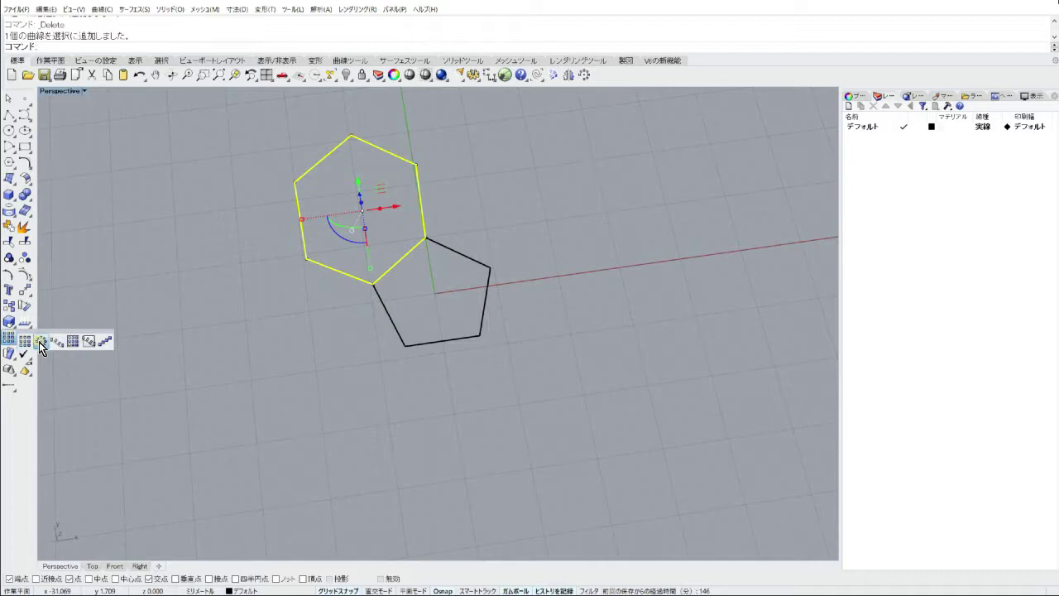
pyautogui.click(41, 346)
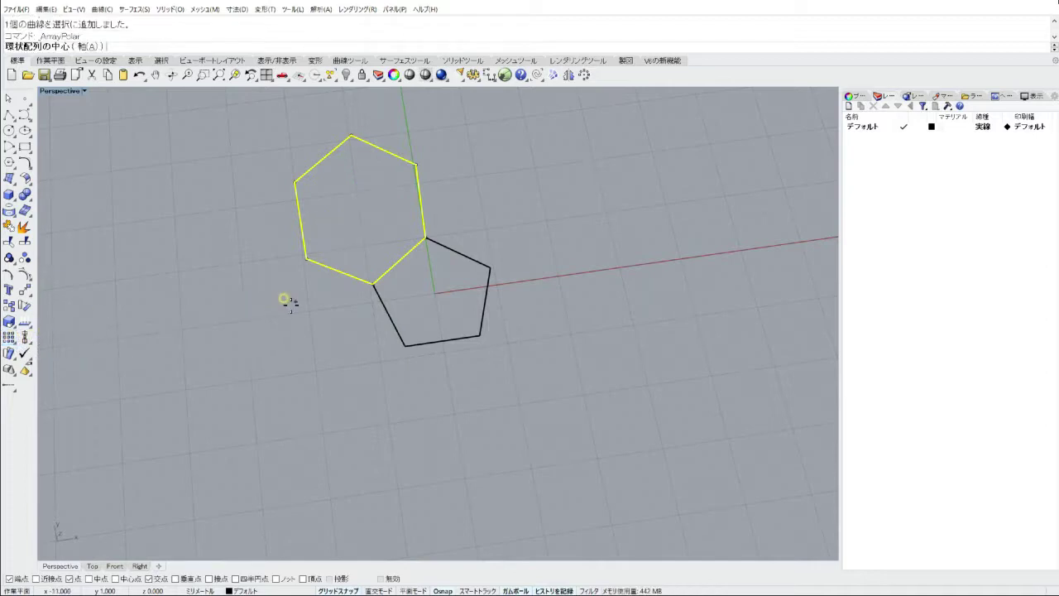
pyautogui.write('0')
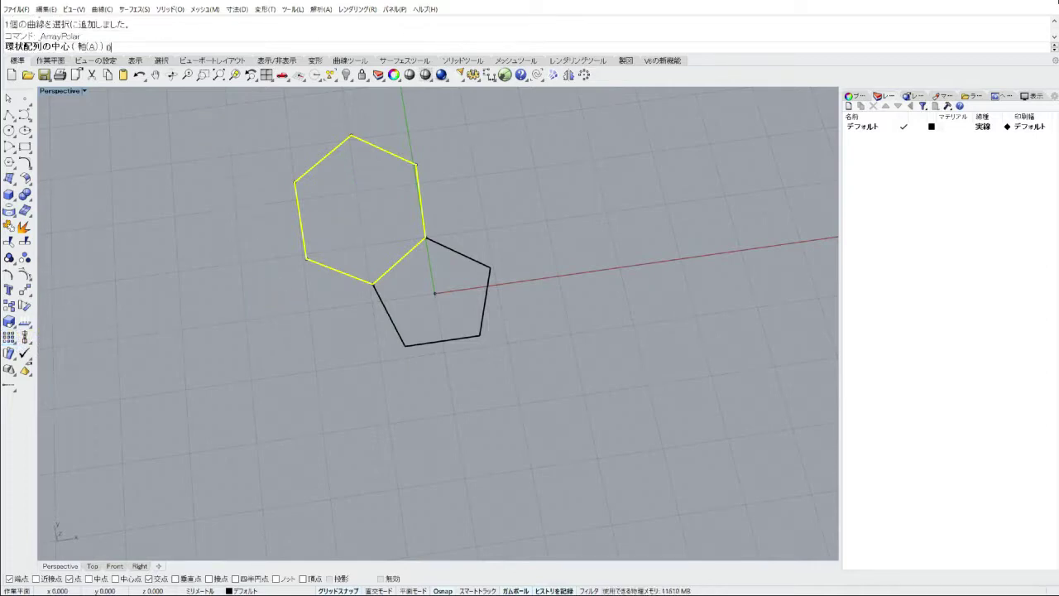
pyautogui.press('Return')
pyautogui.press('Return')
pyautogui.press('Return')
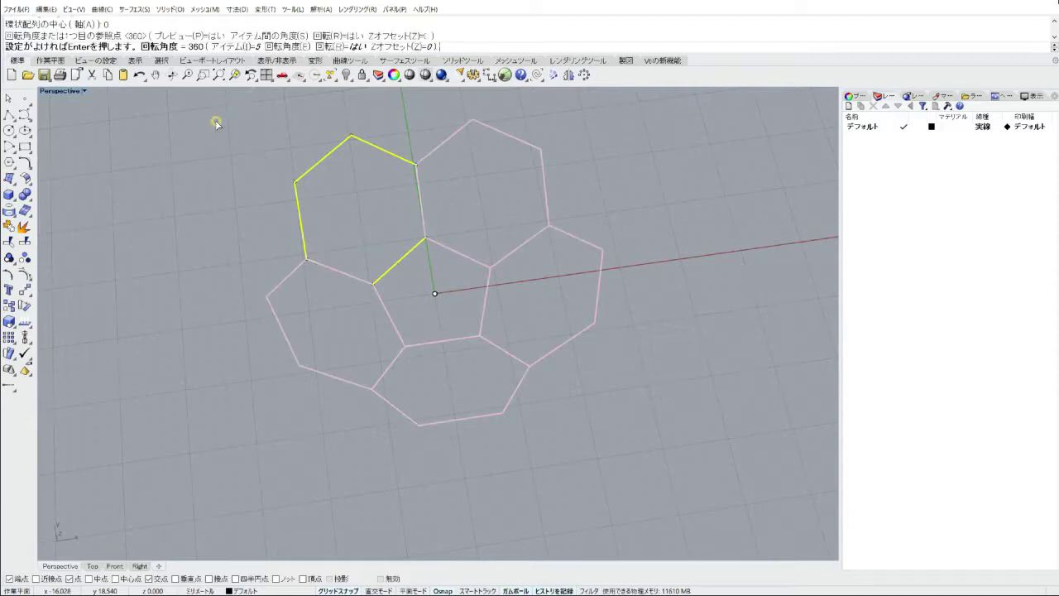
pyautogui.press('Return')
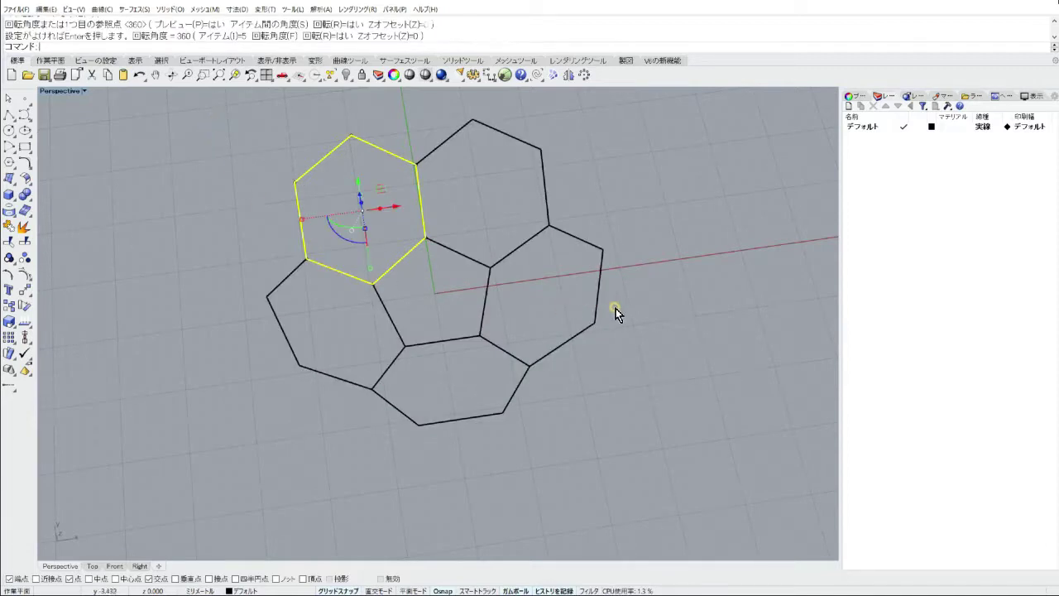
pyautogui.scroll(-2, 646, 317)
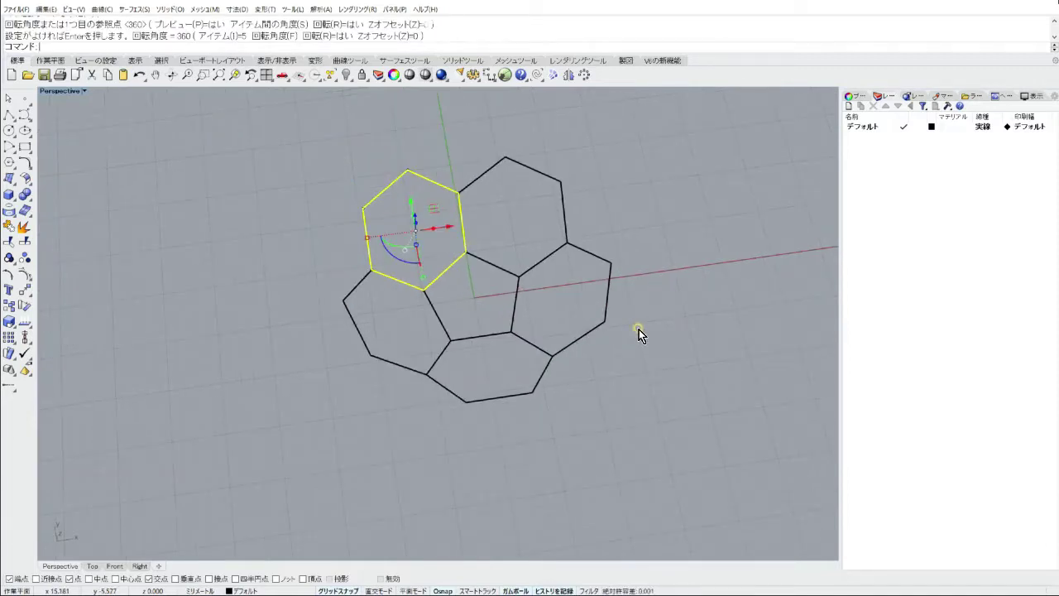
pyautogui.keyDown('shift'); pyautogui.moveTo(639, 329); pyautogui.dragTo(549, 363, button='right'); pyautogui.keyUp('shift')
pyautogui.click(405, 333)
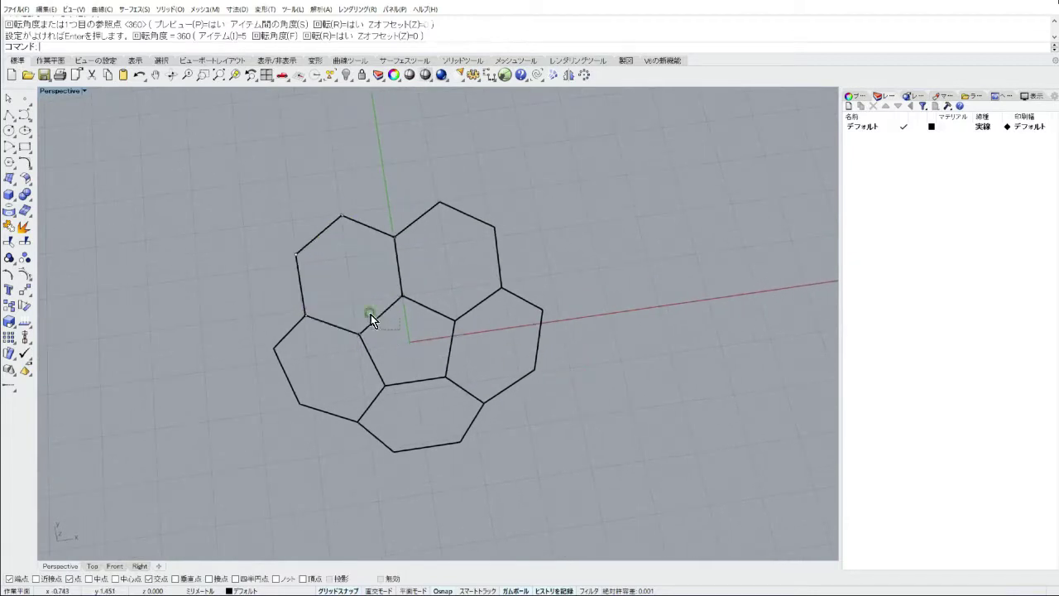
pyautogui.click(371, 315)
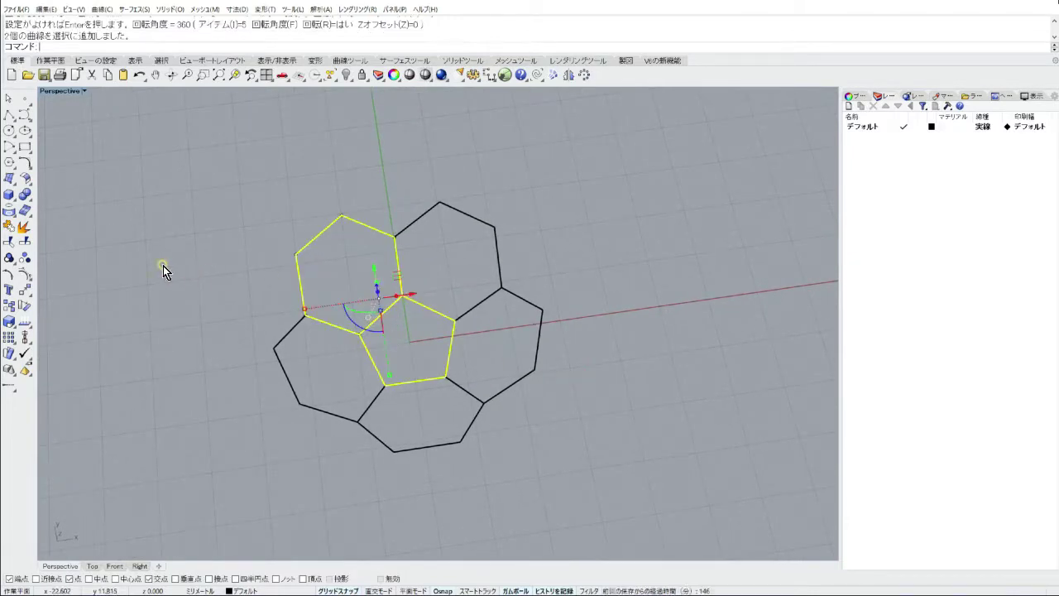
# Step: Copy the hexagon-pentagon pair with Orient3Pt onto three vertices of an outer hexagon
pyautogui.click(28, 296)
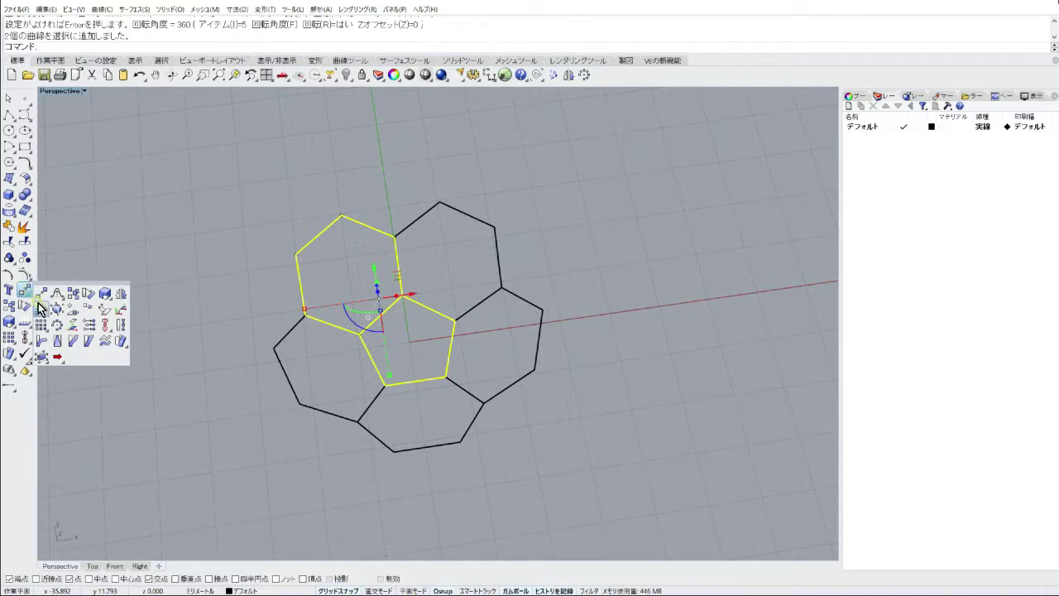
pyautogui.rightClick(43, 310)
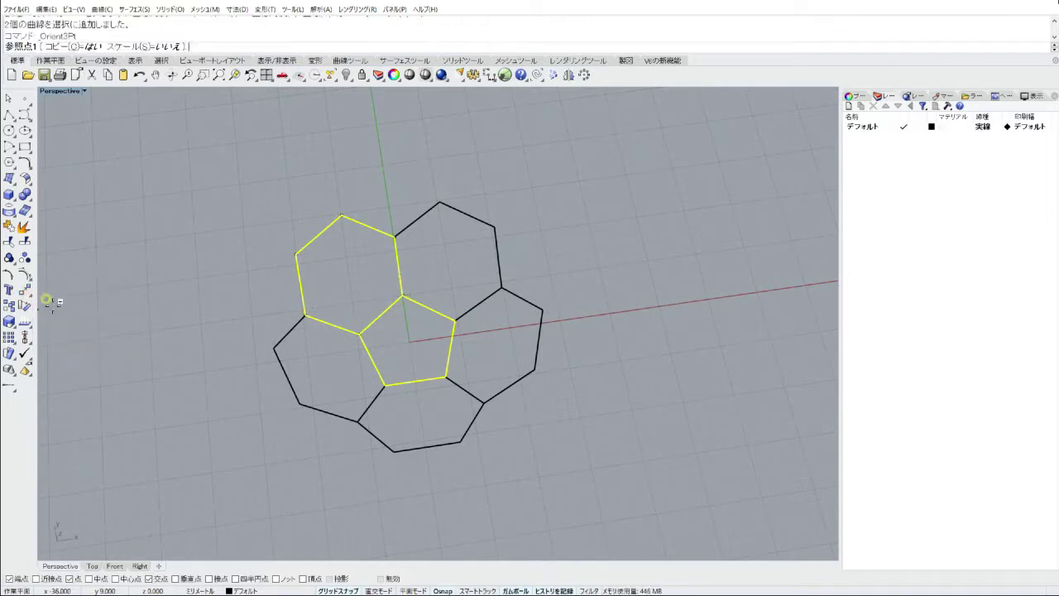
pyautogui.click(446, 377)
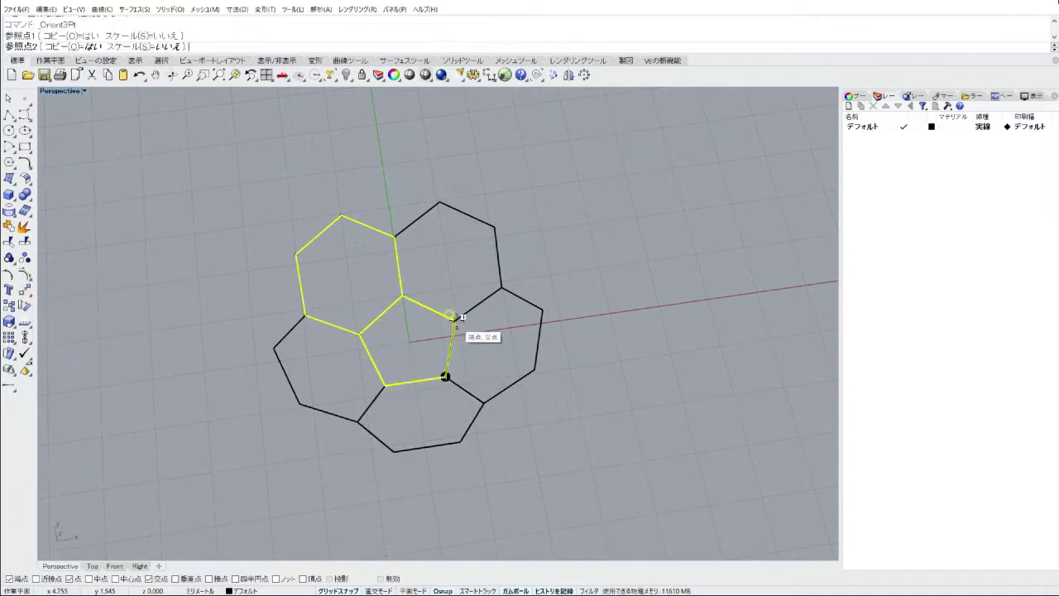
pyautogui.click(455, 320)
pyautogui.click(394, 236)
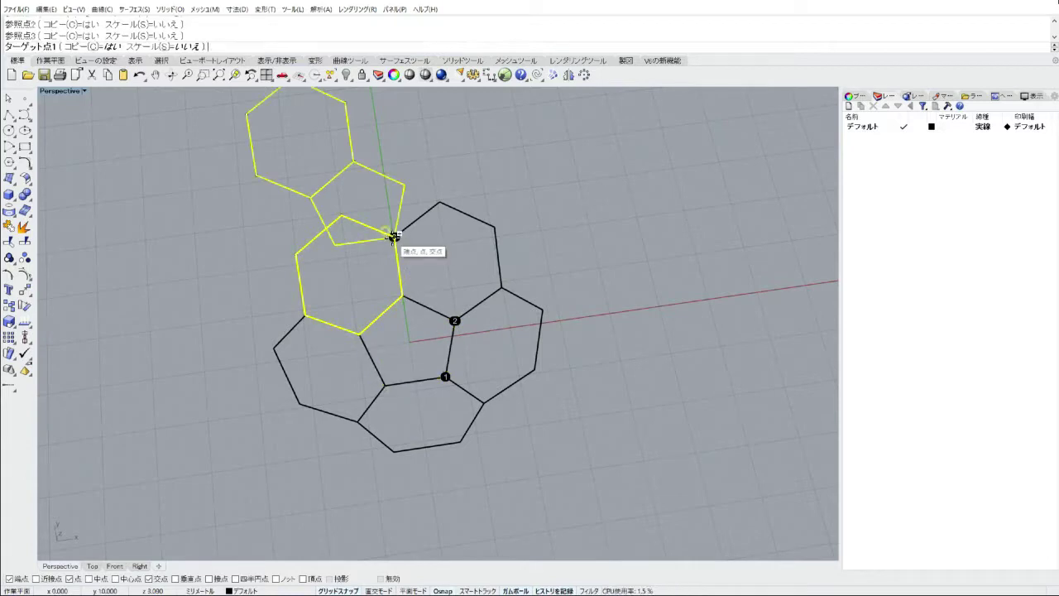
pyautogui.click(394, 236)
pyautogui.click(341, 215)
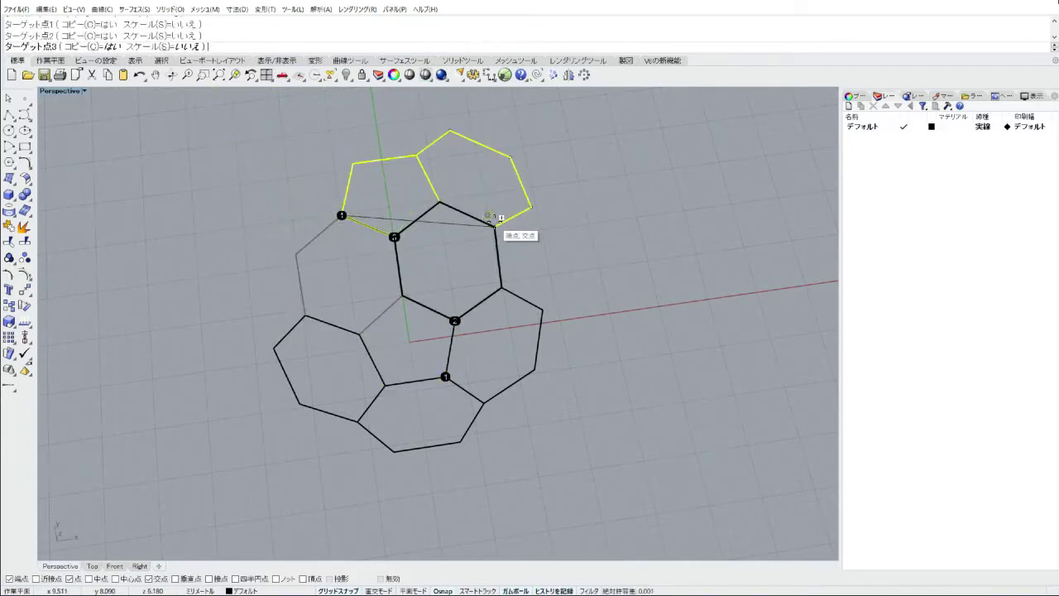
pyautogui.click(494, 223)
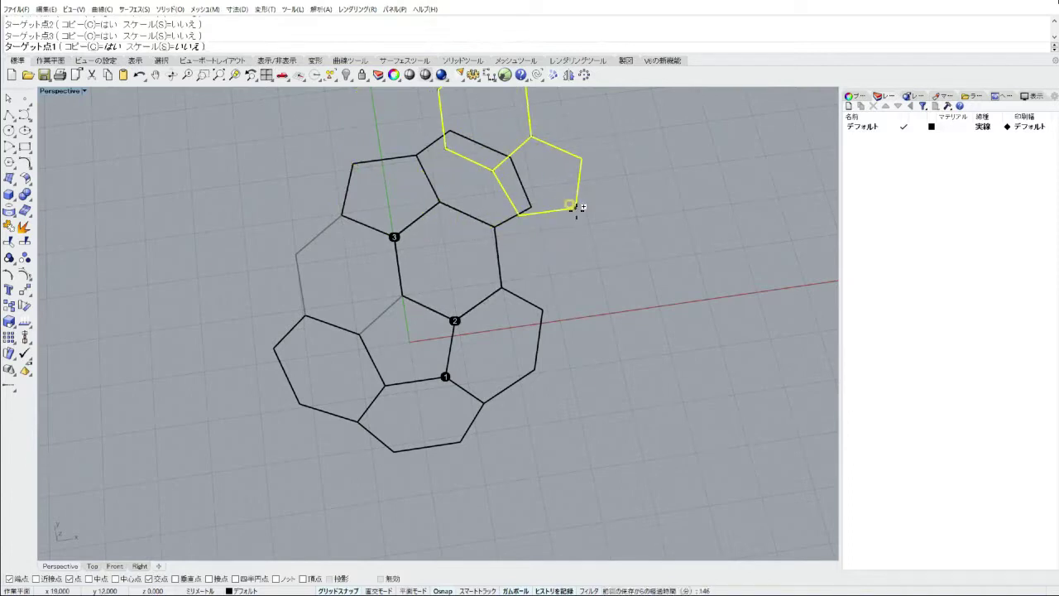
pyautogui.press('Escape')
pyautogui.press('Escape')
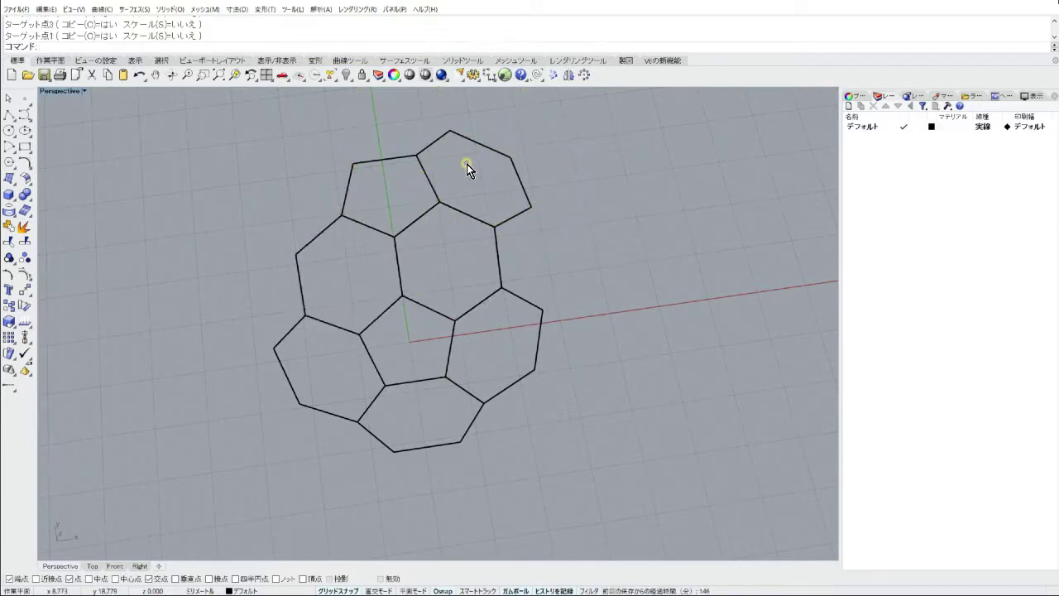
pyautogui.moveTo(467, 164); pyautogui.dragTo(402, 182)
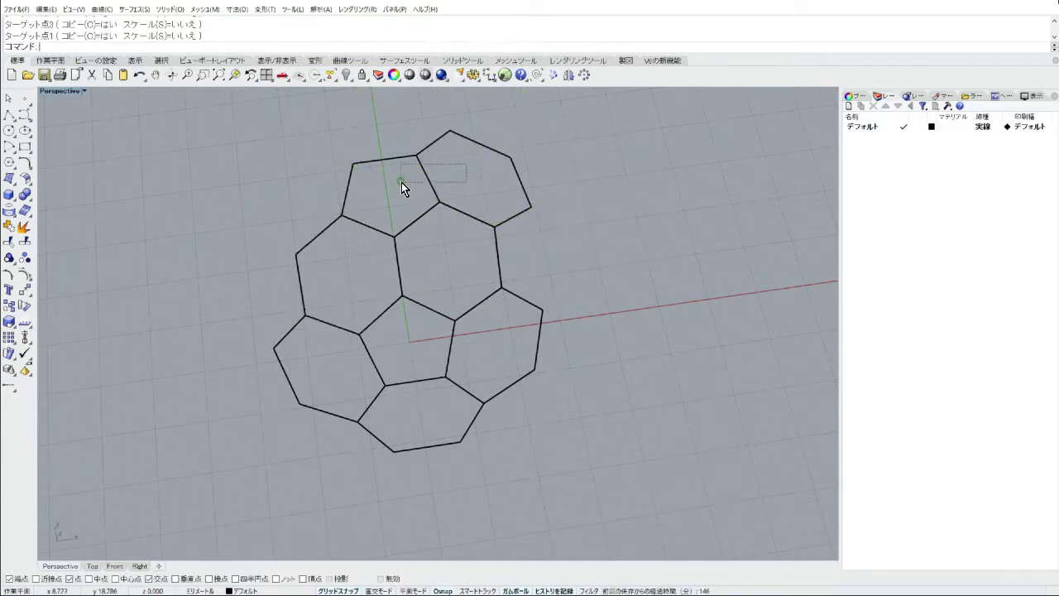
# Step: Polar-array the top pentagon and hexagon into 5 copies over 360° about the origin
pyautogui.click(11, 343)
pyautogui.click(38, 340)
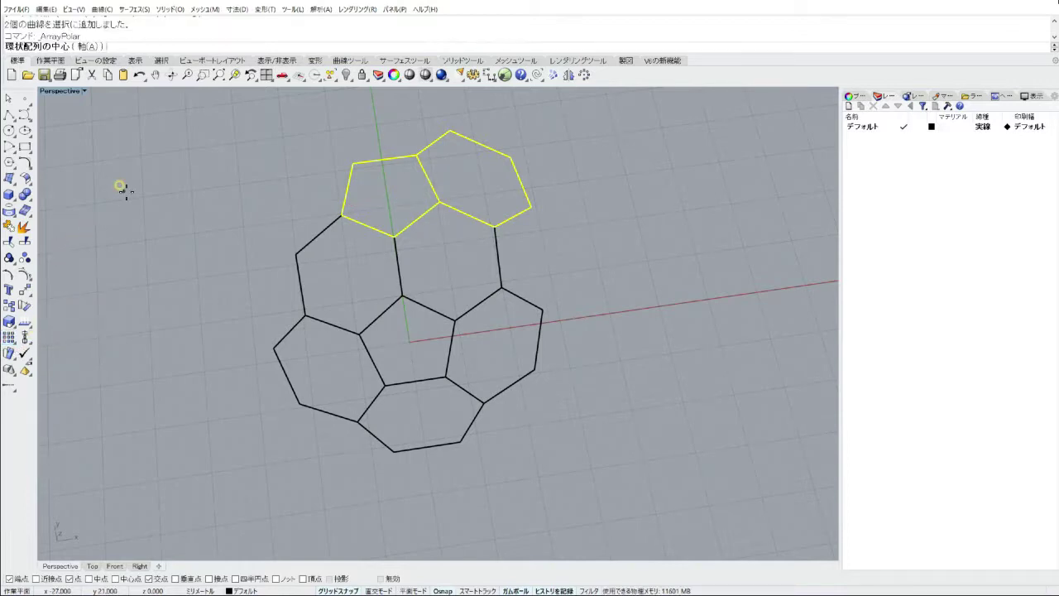
pyautogui.write('0')
pyautogui.press('Return')
pyautogui.press('Return')
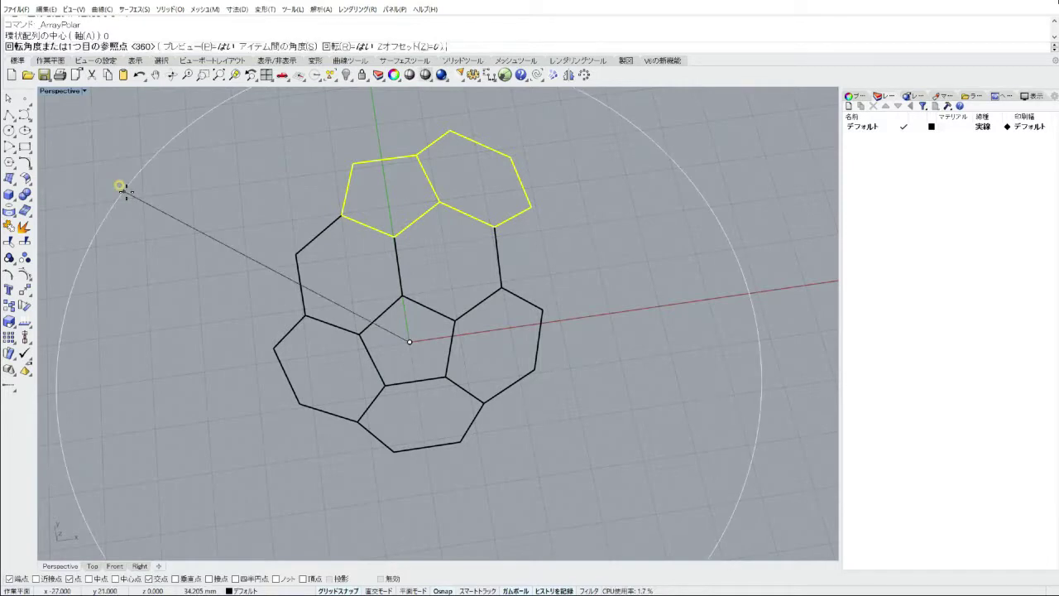
pyautogui.press('Return')
pyautogui.rightClick(126, 191)
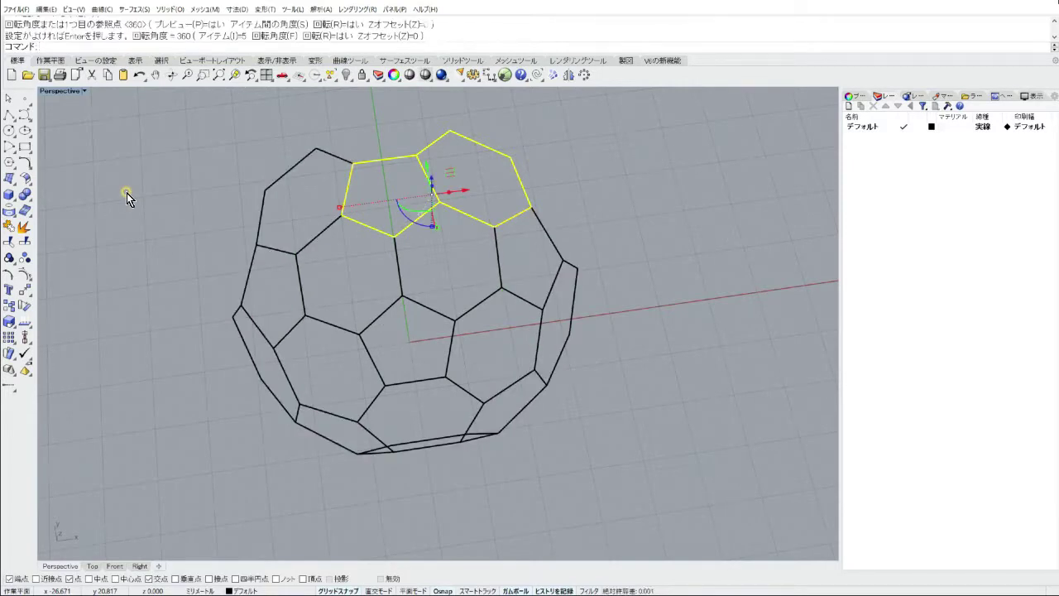
pyautogui.click(156, 189)
pyautogui.moveTo(376, 339)
pyautogui.mouseDown(button='right')
pyautogui.moveTo(301, 272)
pyautogui.moveTo(293, 293)
pyautogui.moveTo(288, 248)
pyautogui.mouseUp(button='right')
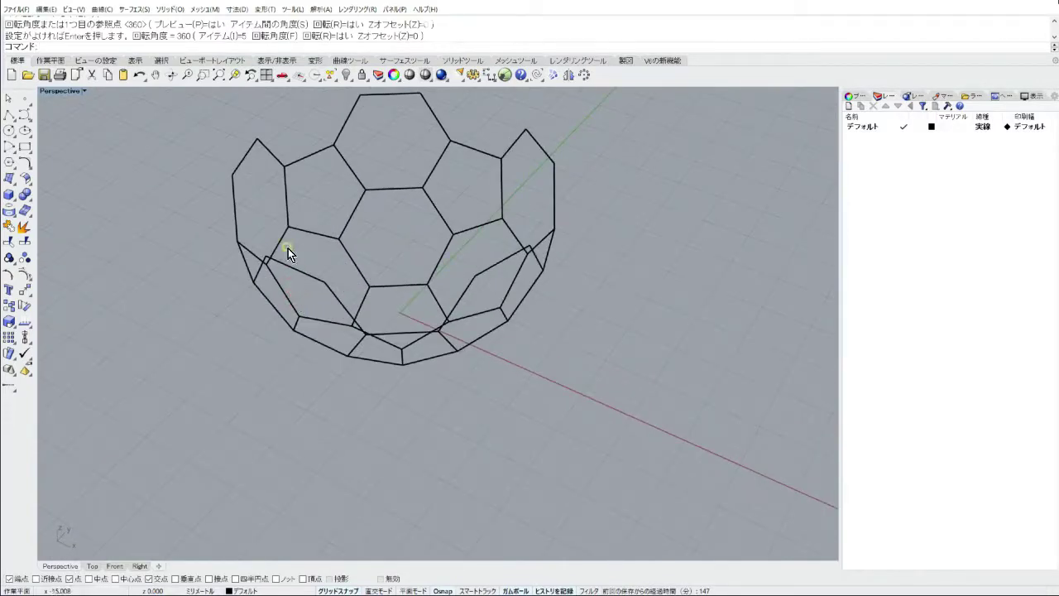
# Step: Switch to the four-viewport layout, frame the half-ball bowl, and select all 16 curves
pyautogui.click(266, 75)
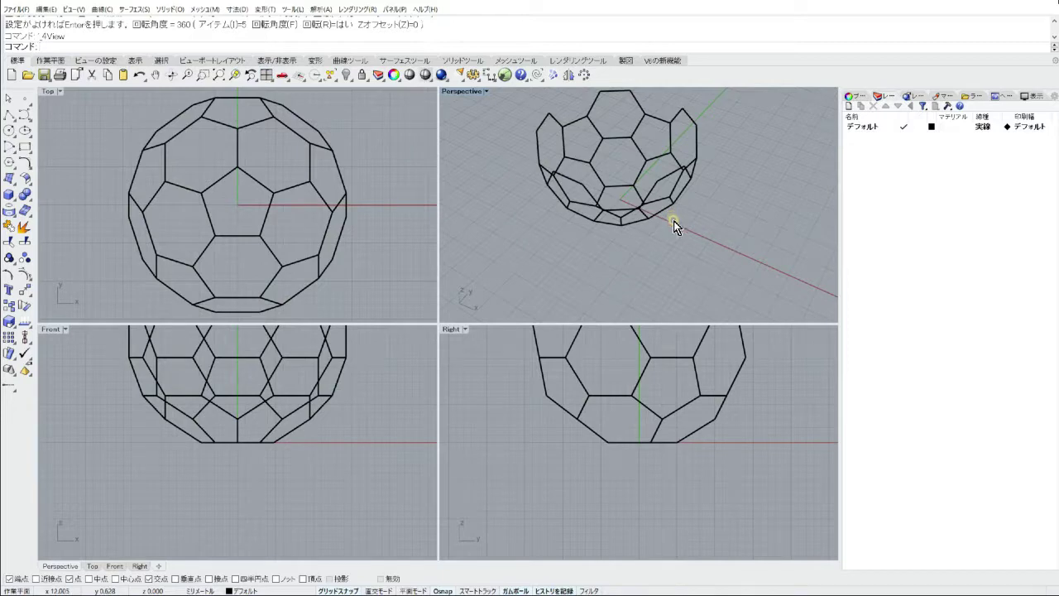
pyautogui.moveTo(674, 222)
pyautogui.mouseDown(button='right')
pyautogui.moveTo(678, 298)
pyautogui.moveTo(656, 256)
pyautogui.moveTo(650, 236)
pyautogui.moveTo(674, 234)
pyautogui.moveTo(695, 275)
pyautogui.mouseUp(button='right')
pyautogui.moveTo(760, 399); pyautogui.dragTo(765, 497, button='right')
pyautogui.scroll(-1, 761, 496)
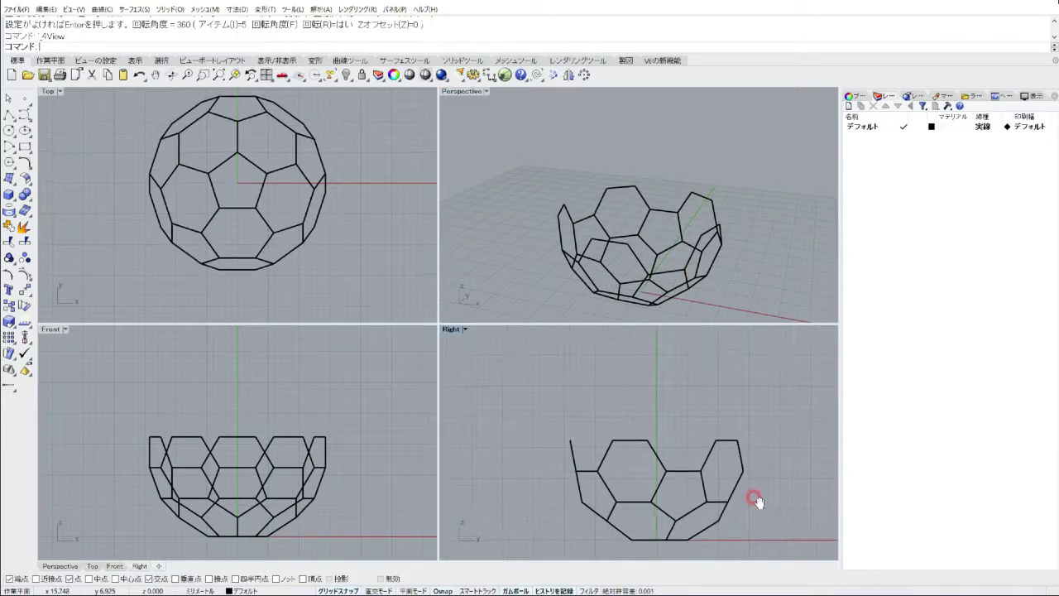
pyautogui.scroll(-1, 760, 494)
pyautogui.hotkey('ctrl', 'a')
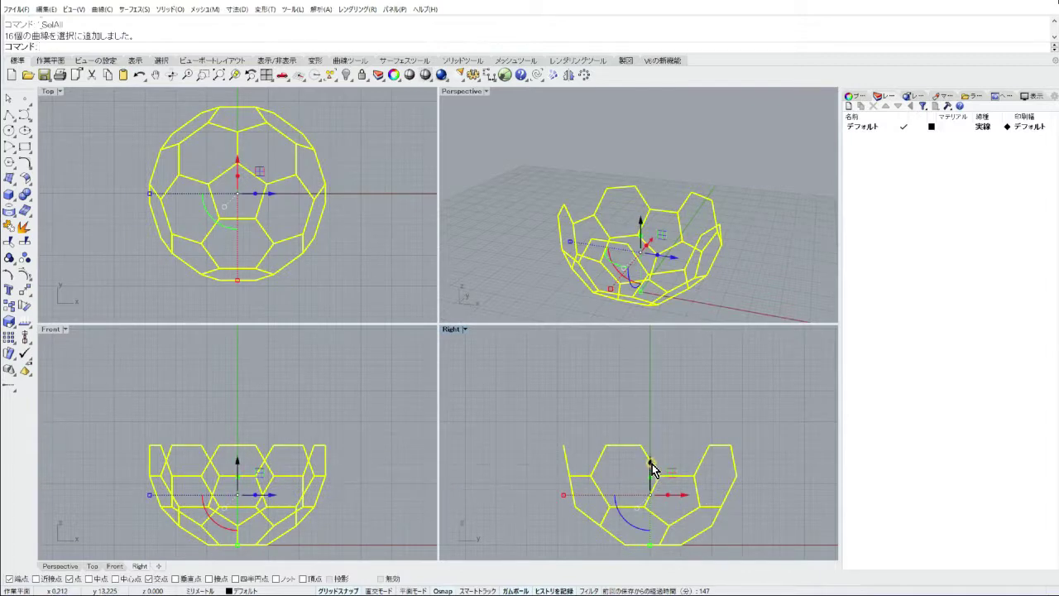
# Step: Copy the half-ball curves straight upward and flip the copy 180°
pyautogui.keyDown('alt'); pyautogui.moveTo(651, 468); pyautogui.dragTo(662, 358); pyautogui.keyUp('alt')
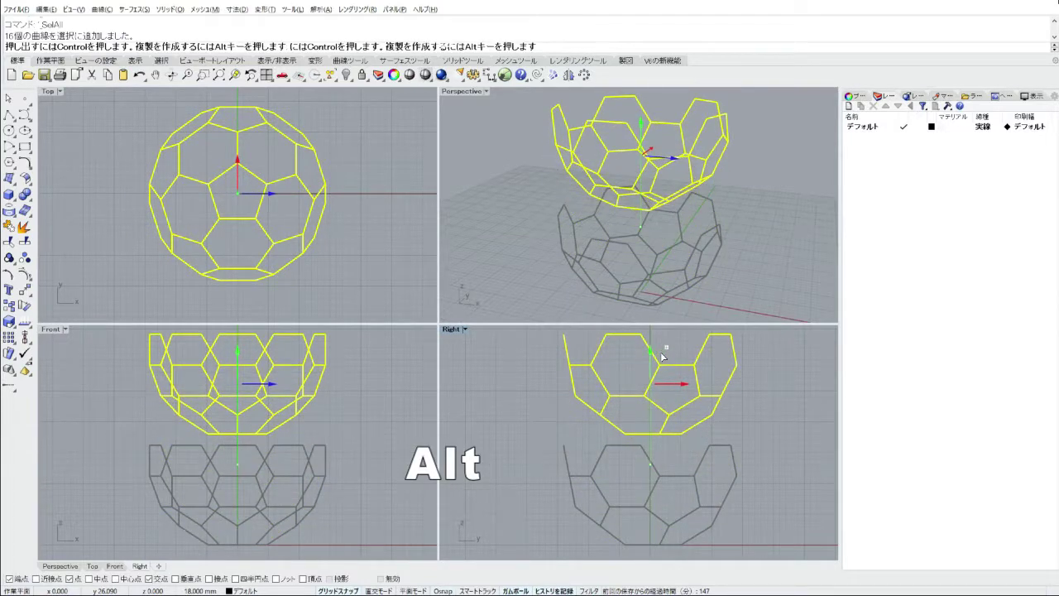
pyautogui.click(641, 419)
pyautogui.write('180')
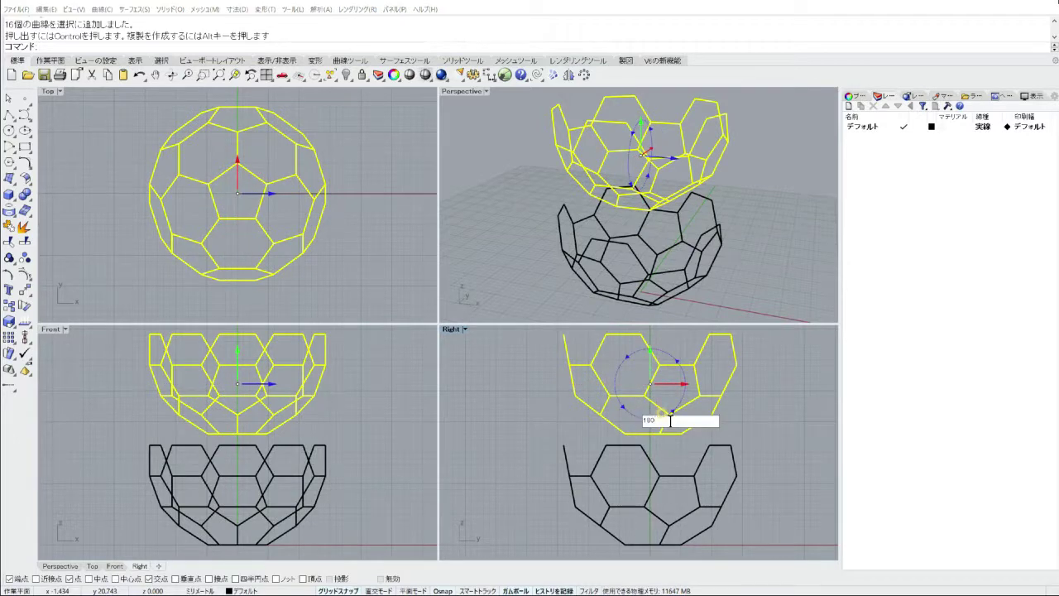
pyautogui.press('Return')
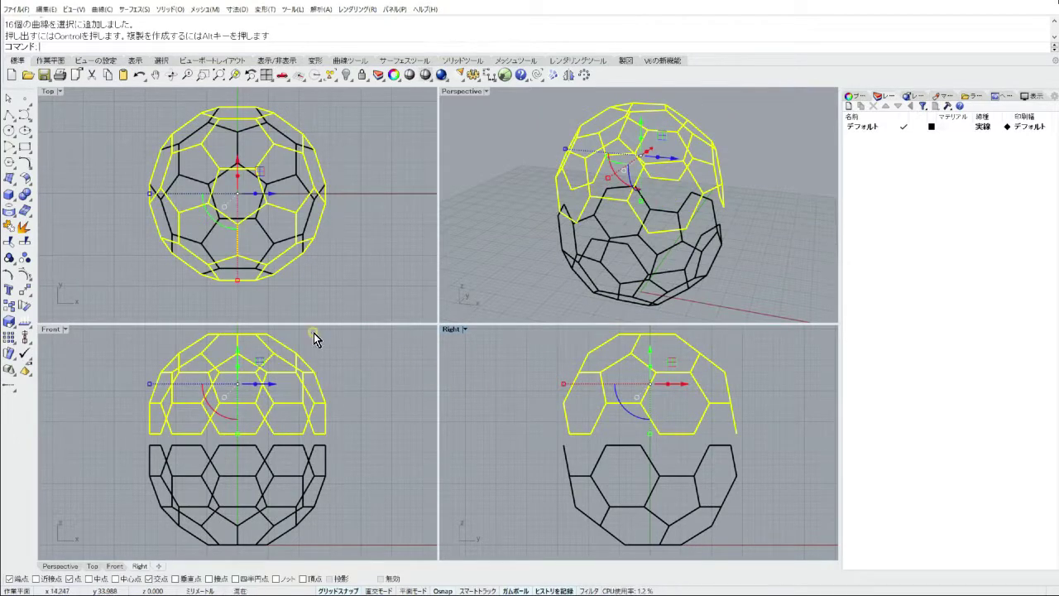
# Step: Move the flipped copy vertex to vertex onto the lower half, then deselect
pyautogui.click(25, 290)
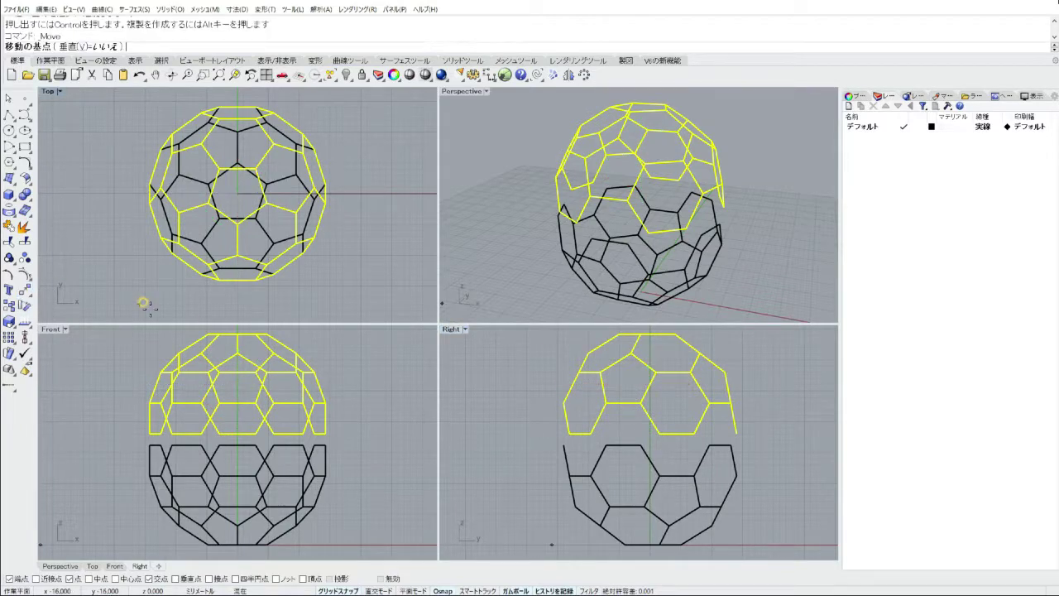
pyautogui.click(657, 431)
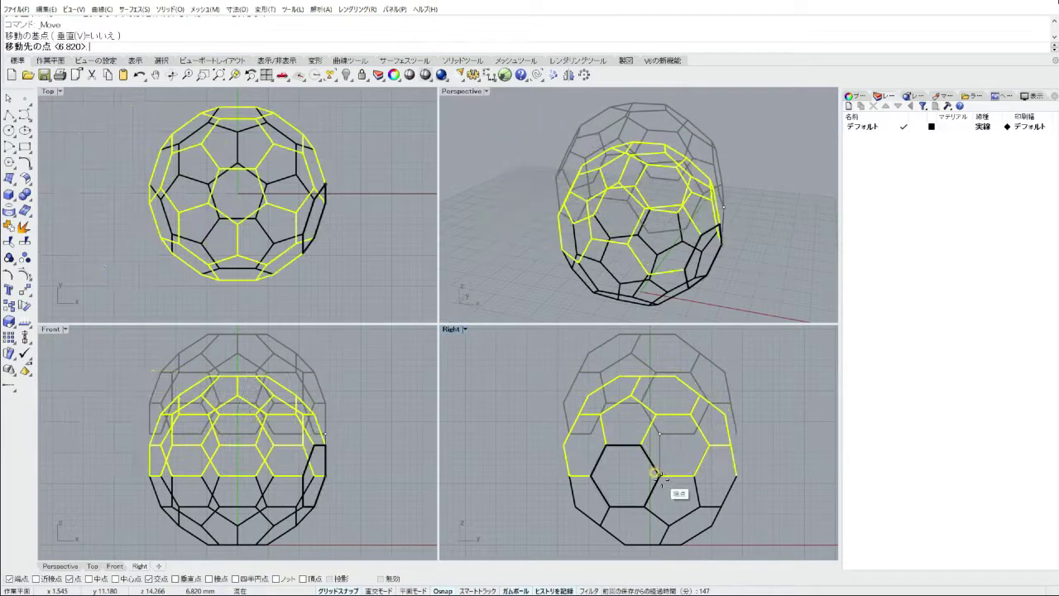
pyautogui.click(655, 474)
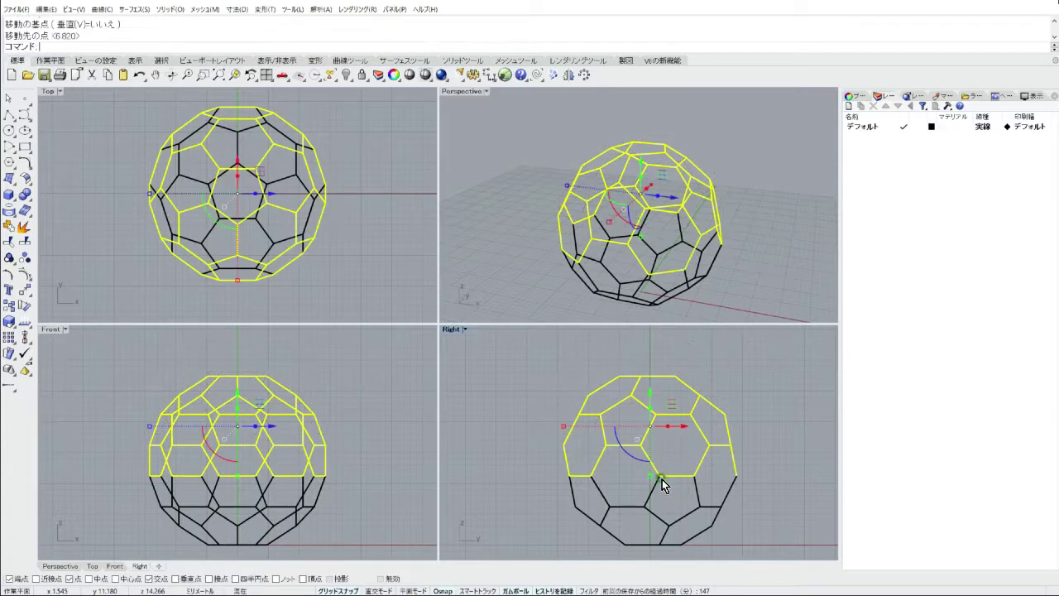
pyautogui.click(756, 369)
pyautogui.moveTo(751, 292)
pyautogui.mouseDown(button='right')
pyautogui.moveTo(695, 292)
pyautogui.moveTo(645, 268)
pyautogui.moveTo(643, 243)
pyautogui.moveTo(780, 253)
pyautogui.moveTo(712, 278)
pyautogui.moveTo(770, 291)
pyautogui.mouseUp(button='right')
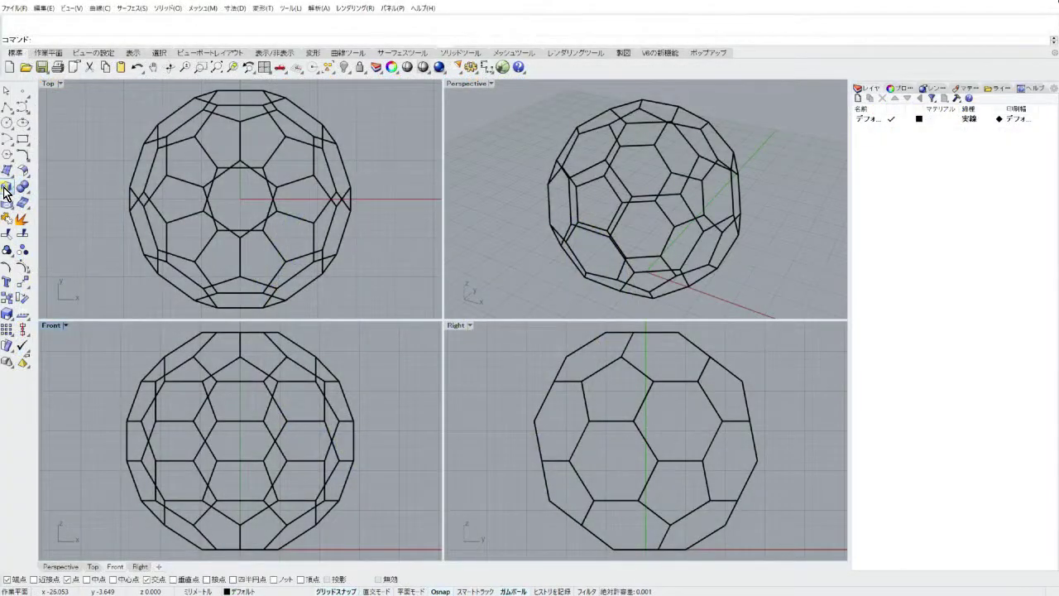
# Step: Draw a diameter sphere from the wireframe's left vertex to its right vertex in Front view
pyautogui.click(11, 189)
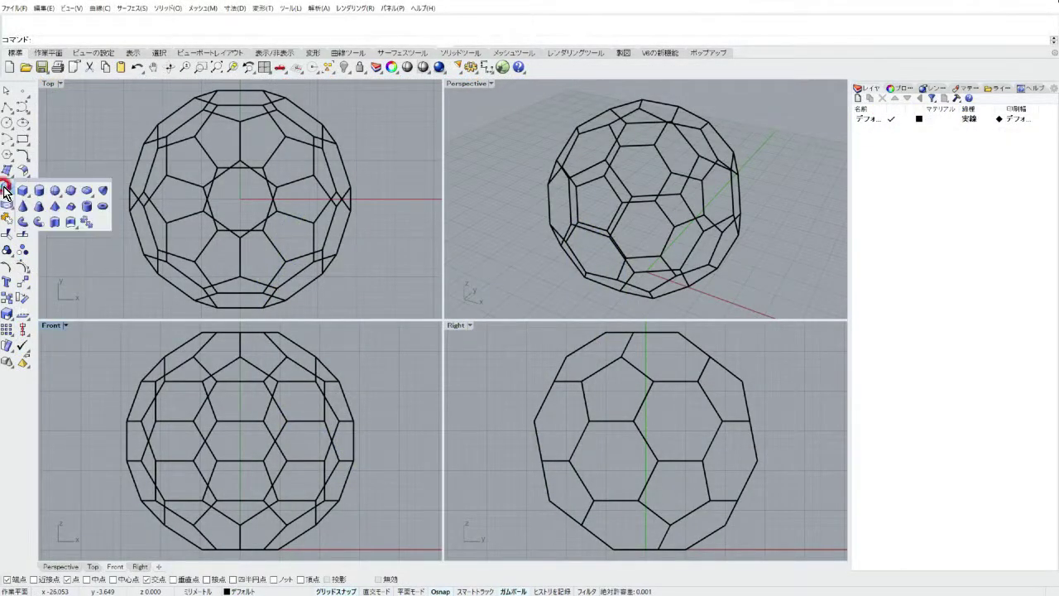
pyautogui.click(73, 191)
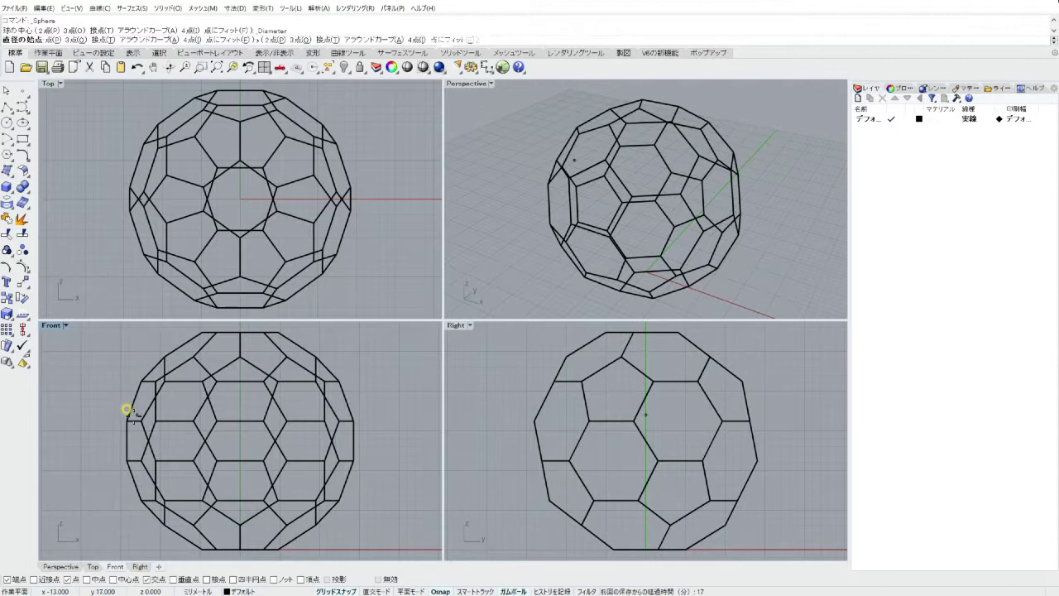
pyautogui.click(127, 421)
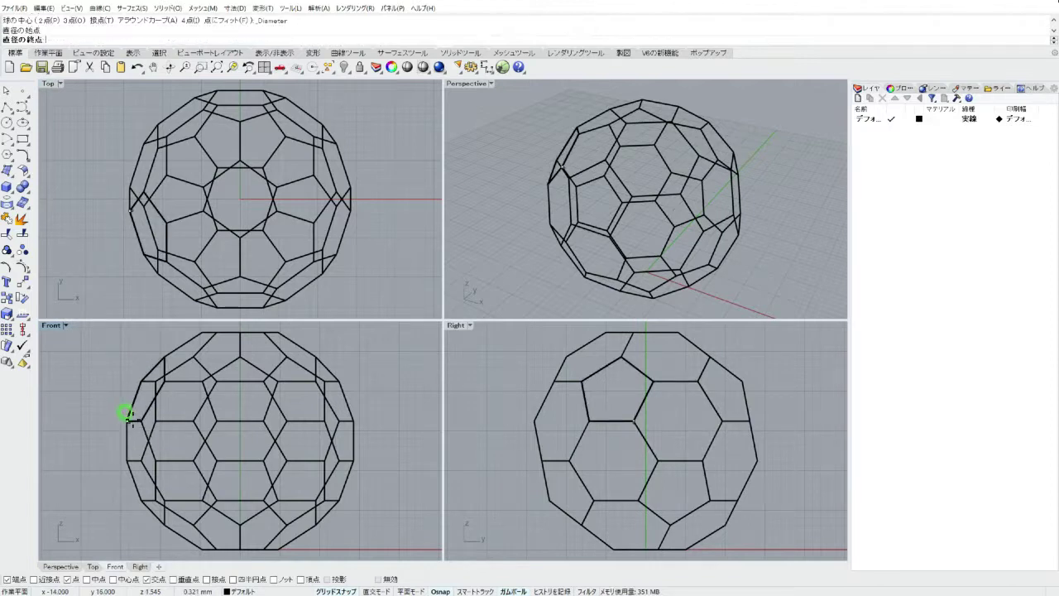
pyautogui.click(350, 456)
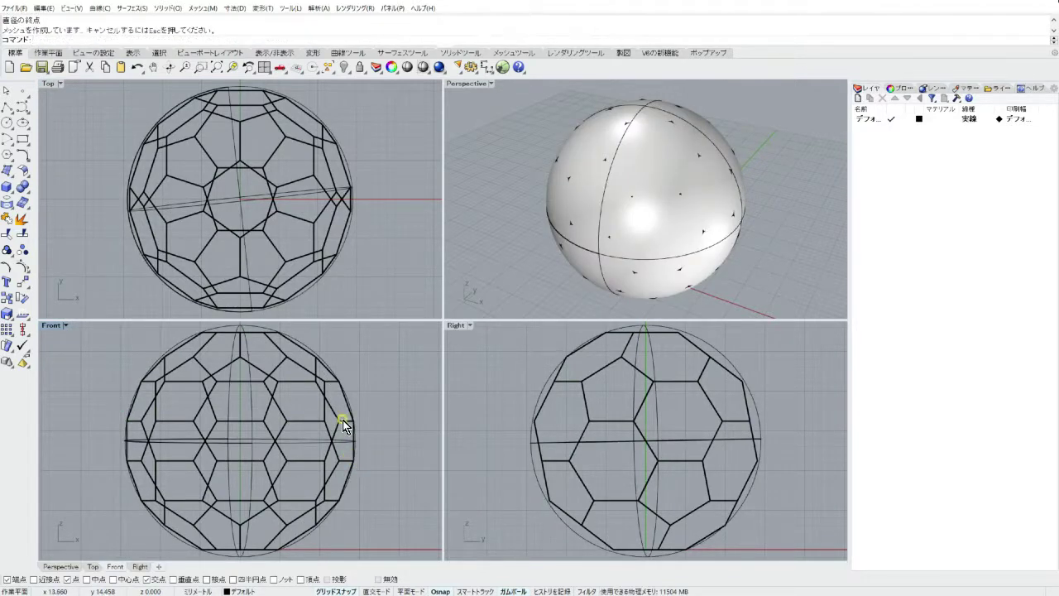
# Step: Pull all 32 pentagon and hexagon curves onto the sphere's surface
pyautogui.click(11, 203)
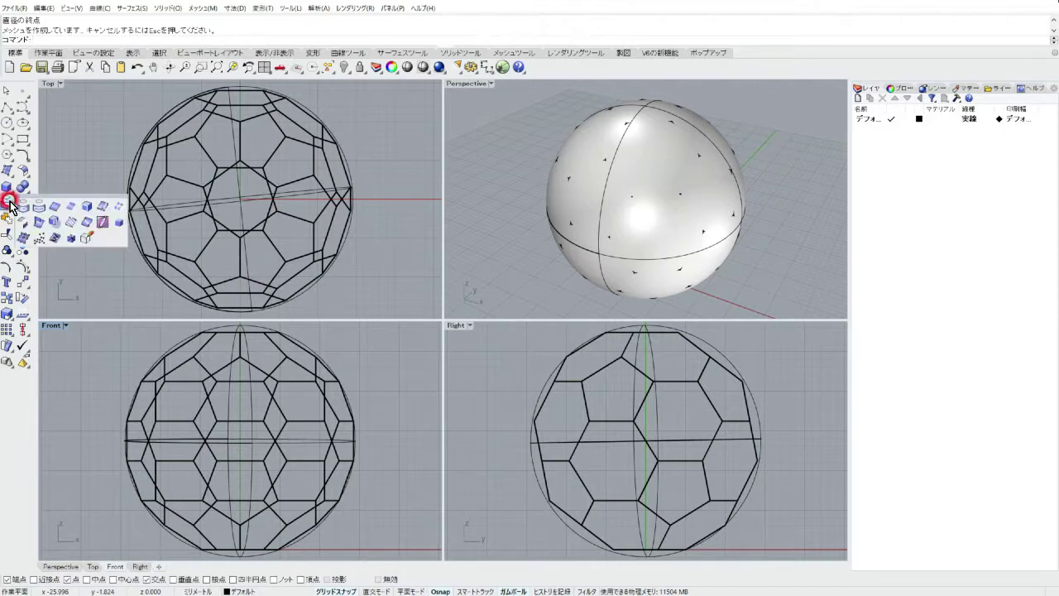
pyautogui.click(40, 207)
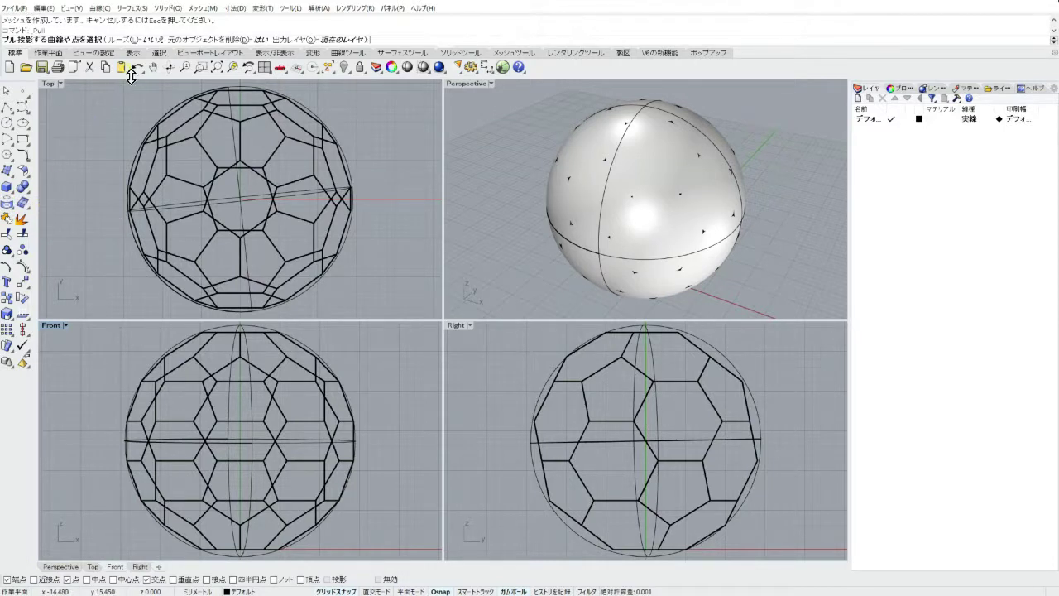
pyautogui.click(156, 53)
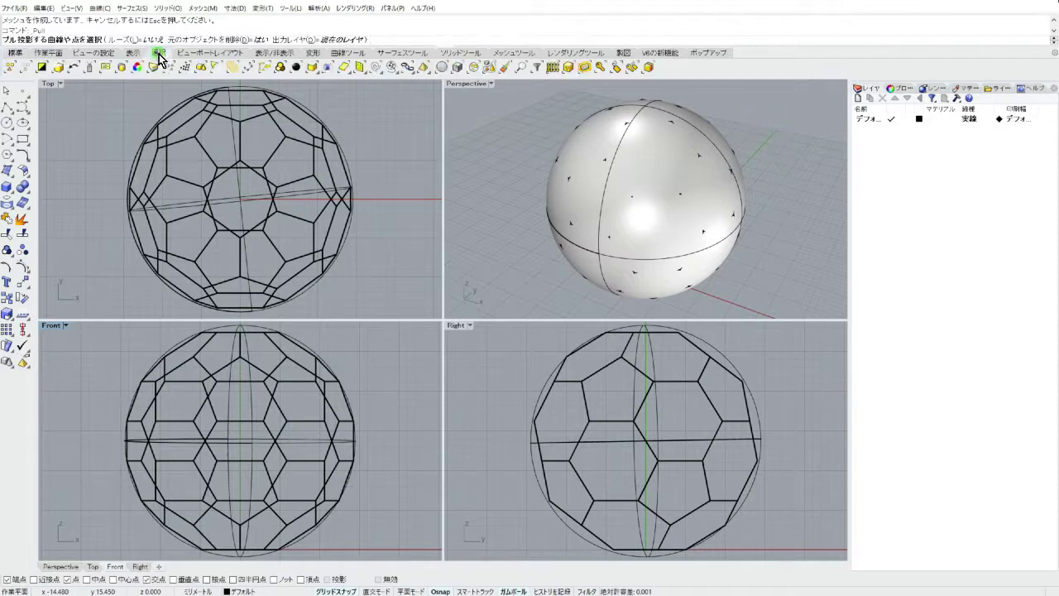
pyautogui.click(379, 69)
pyautogui.rightClick(383, 95)
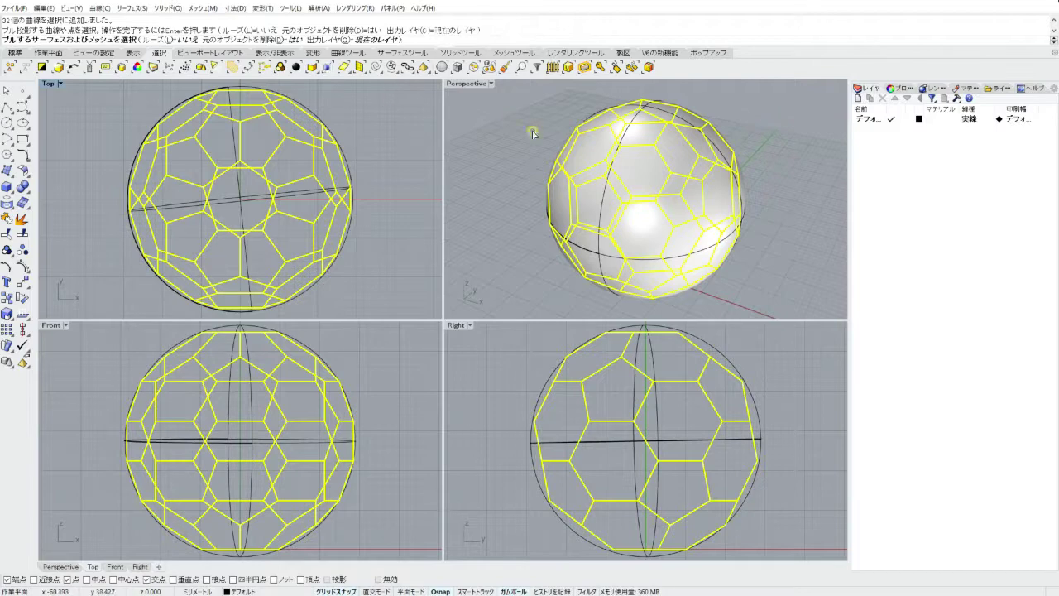
pyautogui.click(593, 147)
pyautogui.rightClick(530, 141)
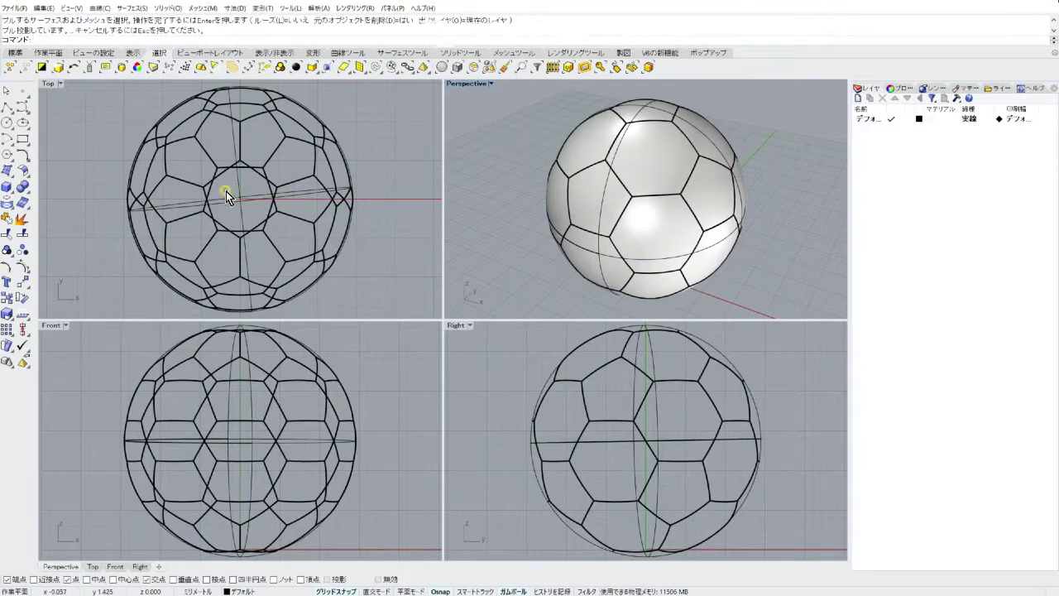
pyautogui.click(24, 240)
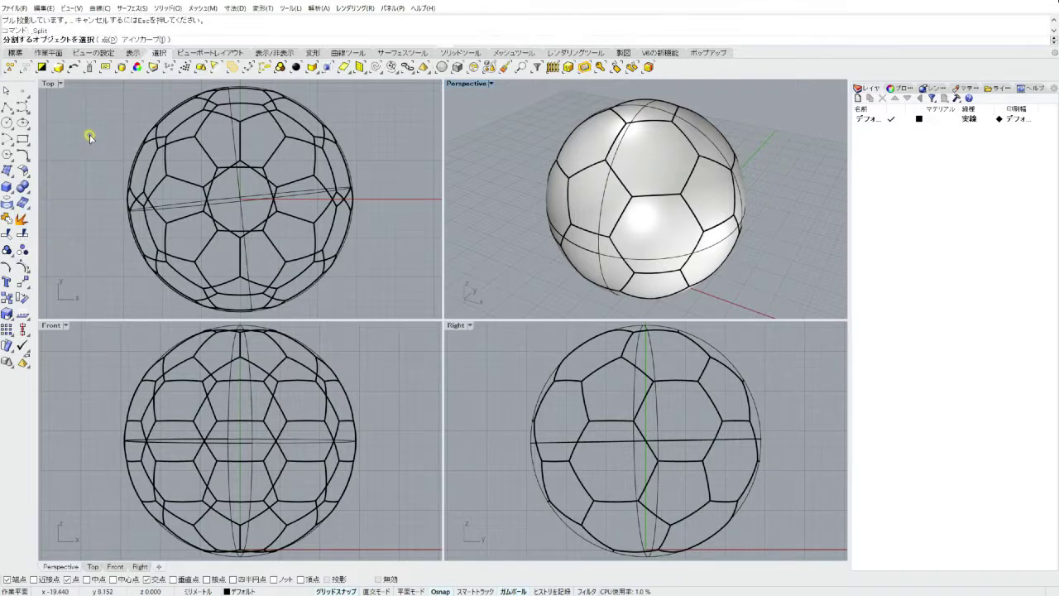
# Step: Split the sphere using all the pulled curves as cutters
pyautogui.click(592, 144)
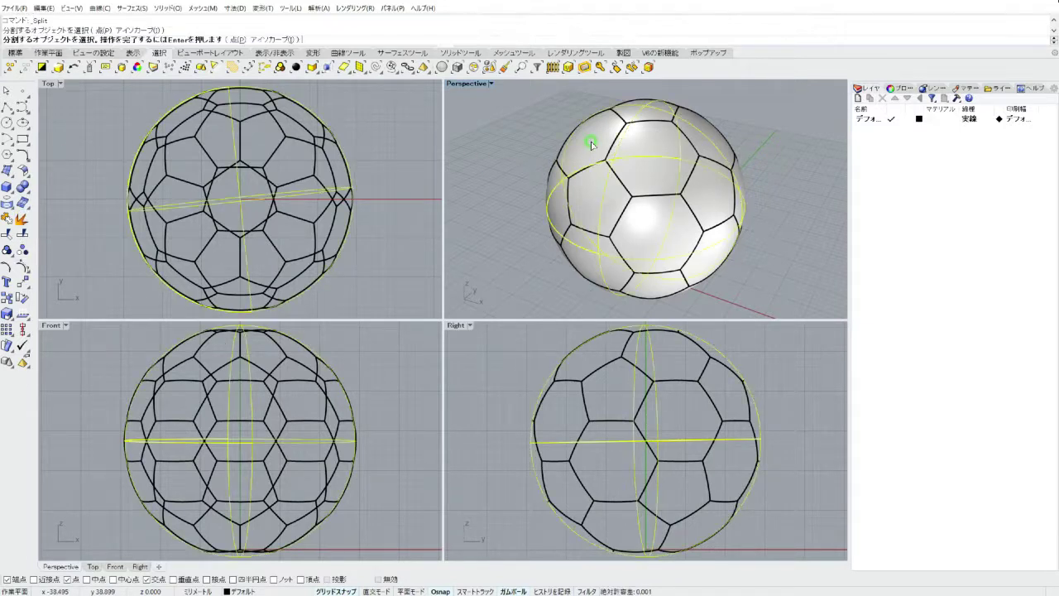
pyautogui.rightClick(522, 145)
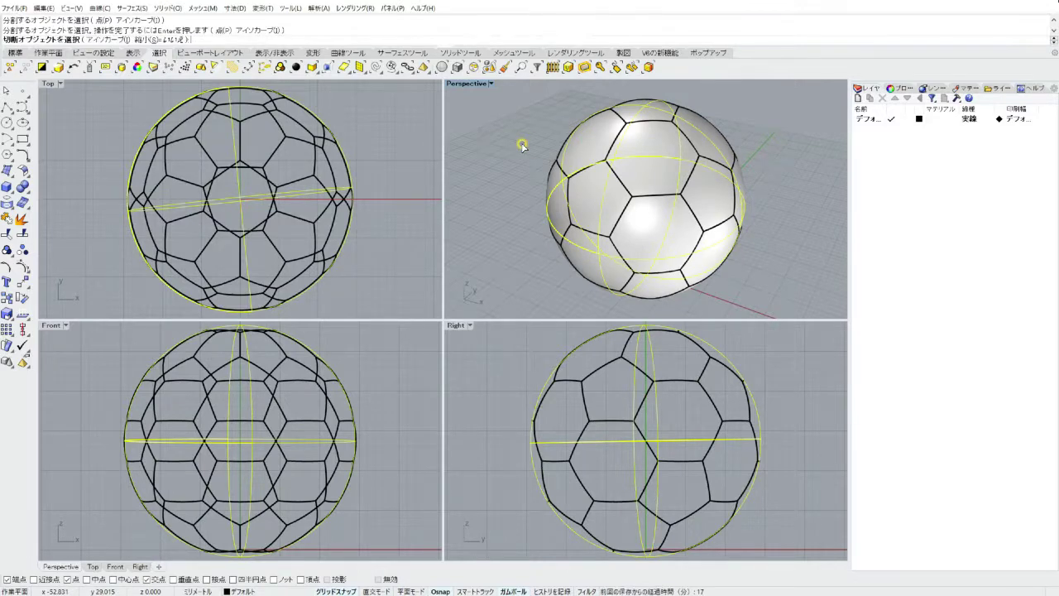
pyautogui.click(375, 67)
pyautogui.rightClick(481, 114)
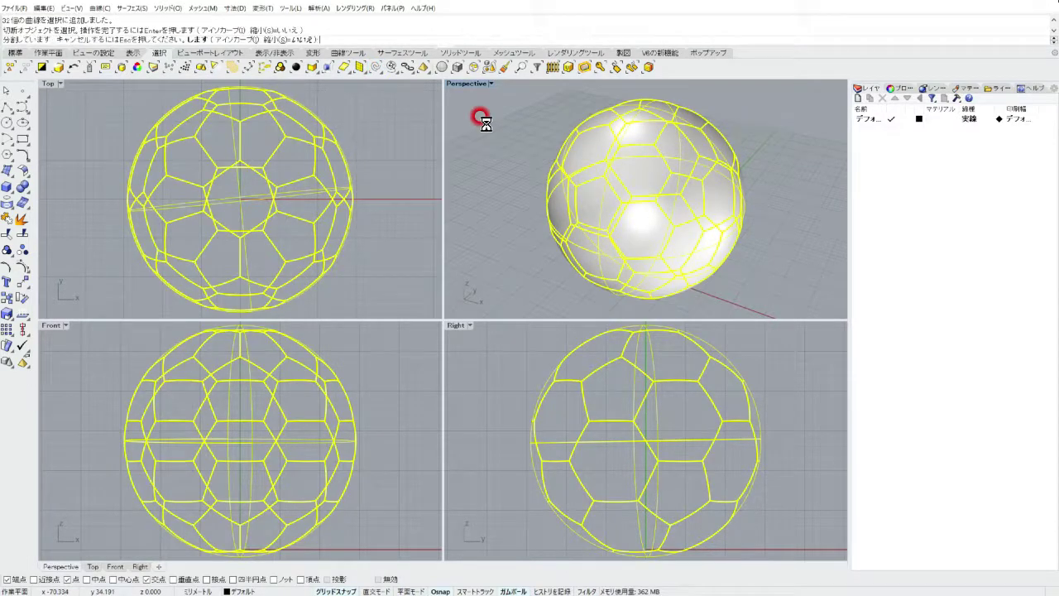
# Step: Drag one pentagon face out to verify the split, then undo it
pyautogui.click(659, 163)
pyautogui.moveTo(659, 163); pyautogui.dragTo(717, 153)
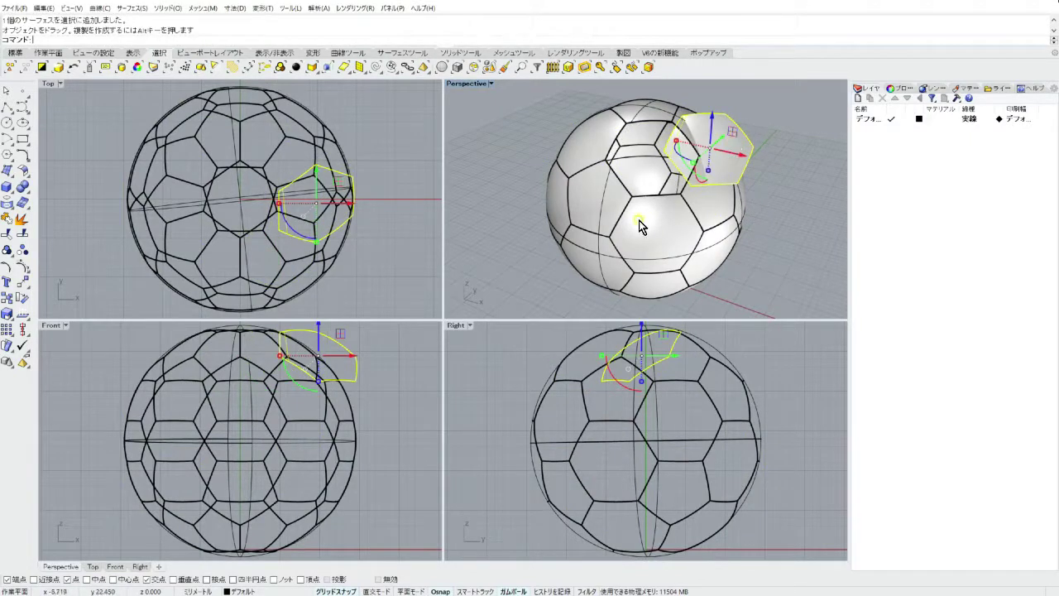
pyautogui.moveTo(546, 248); pyautogui.dragTo(549, 242, button='right')
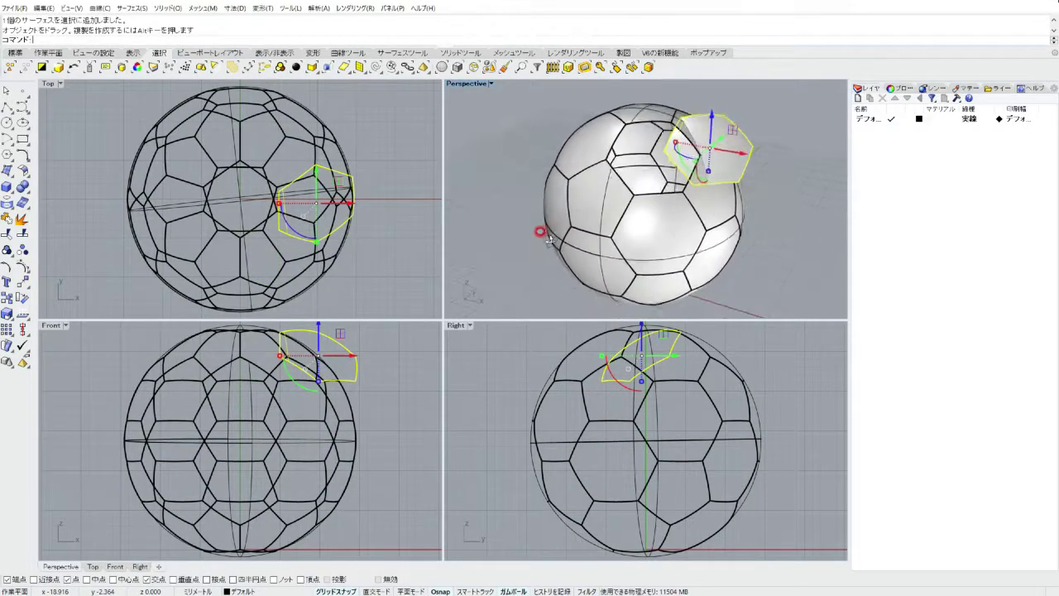
pyautogui.hotkey('ctrl', 'z')
pyautogui.hotkey('ctrl', 'z')
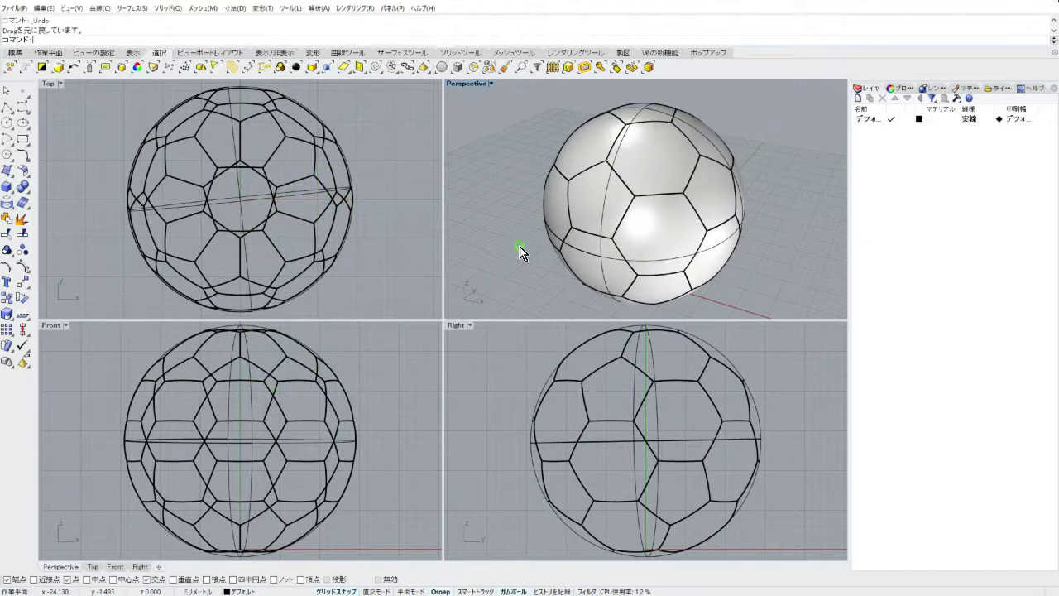
pyautogui.click(366, 192)
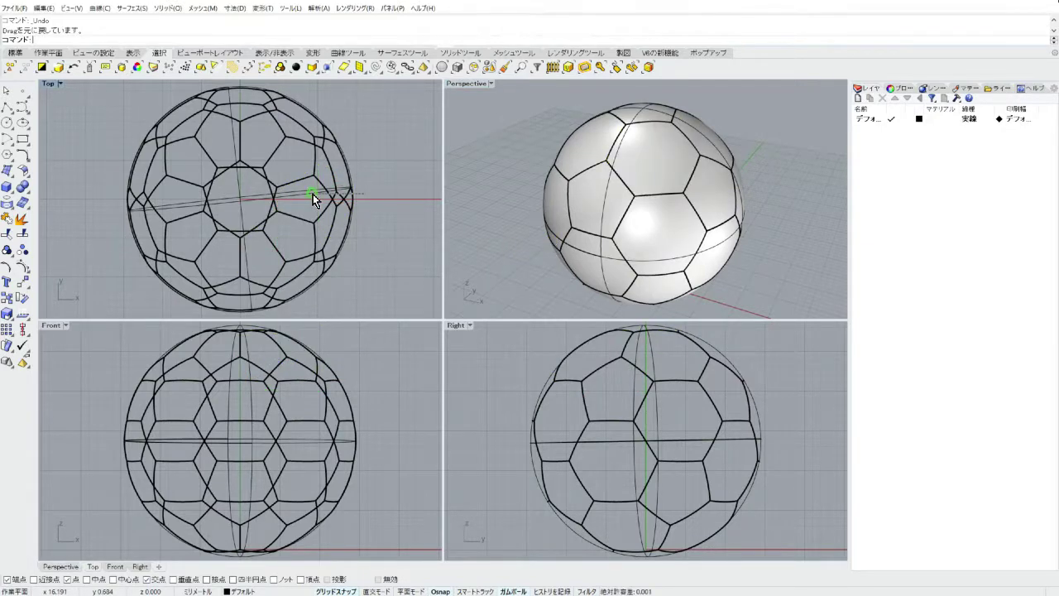
# Step: Invert the selection and delete everything except the crescent strip of panels
pyautogui.click(255, 199)
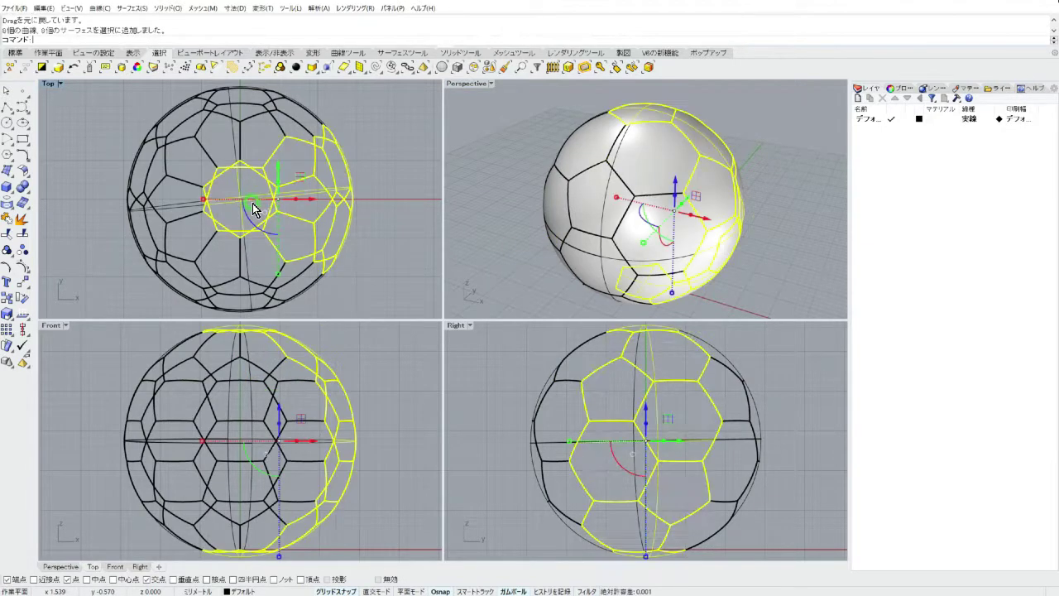
pyautogui.click(55, 69)
pyautogui.press('Delete')
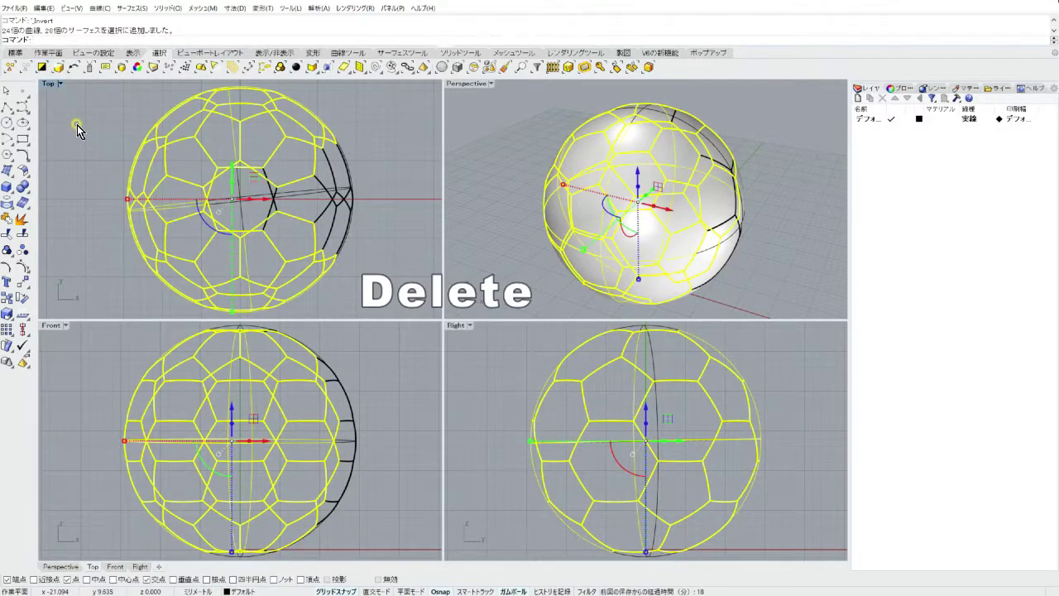
pyautogui.doubleClick(467, 83)
pyautogui.moveTo(393, 320); pyautogui.dragTo(499, 304, button='right')
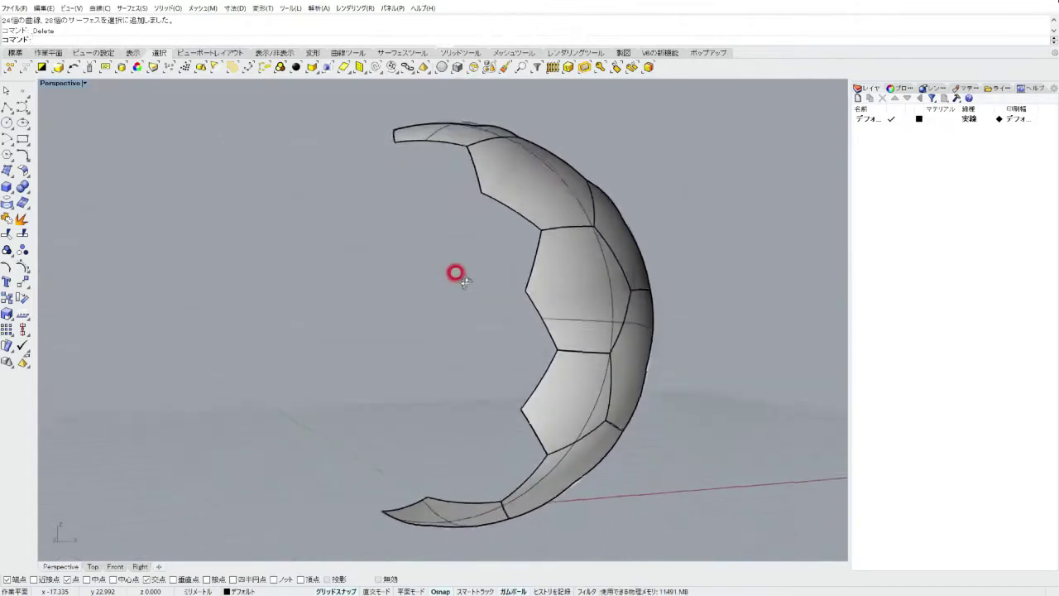
# Step: Move the four pentagon panels onto a new layer, Layer 03
pyautogui.click(418, 135)
pyautogui.keyDown('shift'); pyautogui.click(451, 487); pyautogui.keyUp('shift')
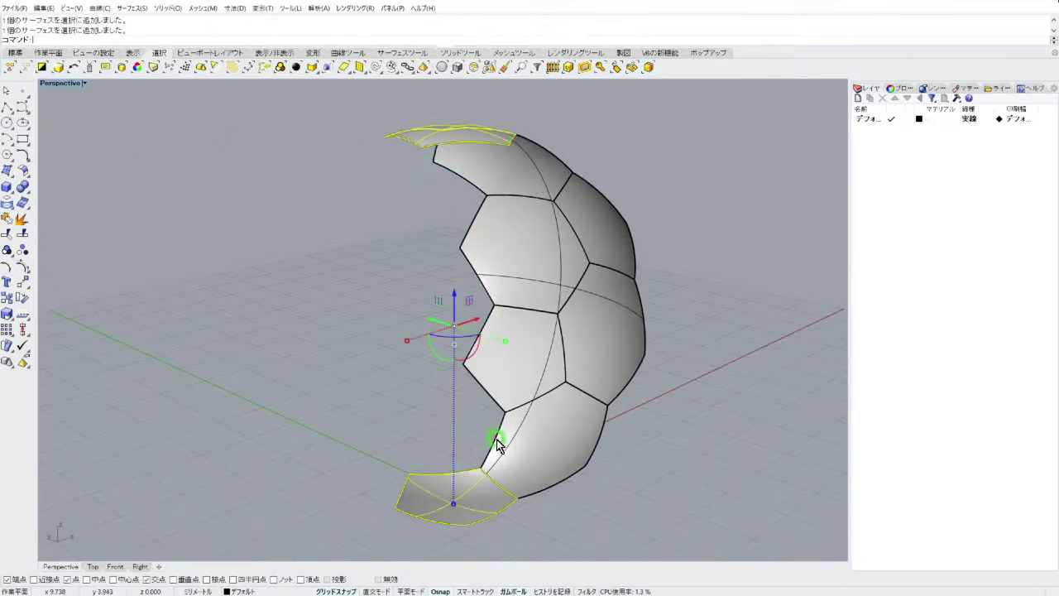
pyautogui.keyDown('shift'); pyautogui.click(507, 360); pyautogui.keyUp('shift')
pyautogui.keyDown('shift'); pyautogui.click(594, 247); pyautogui.keyUp('shift')
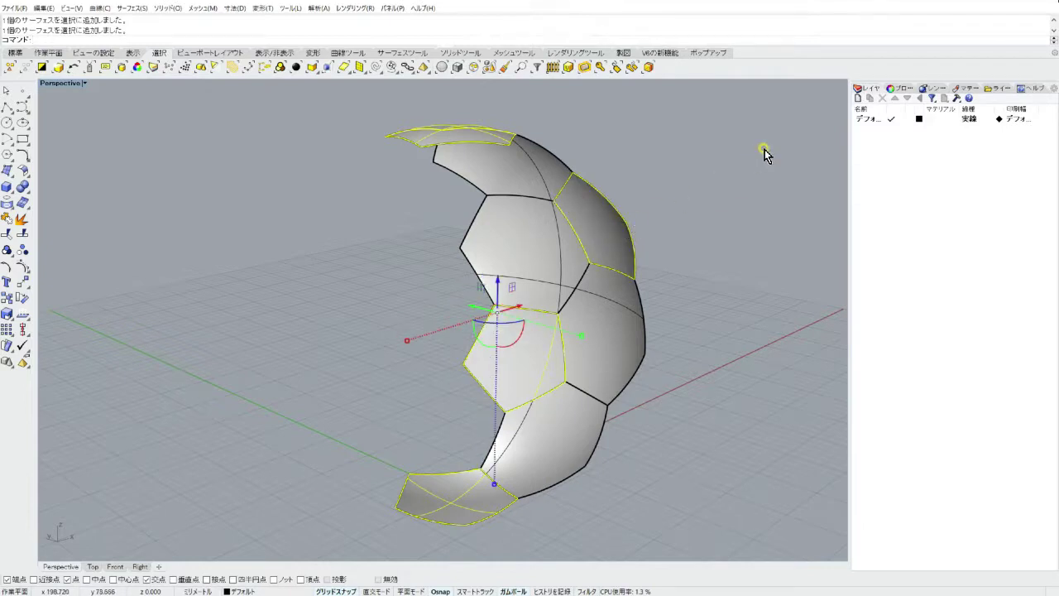
pyautogui.click(858, 98)
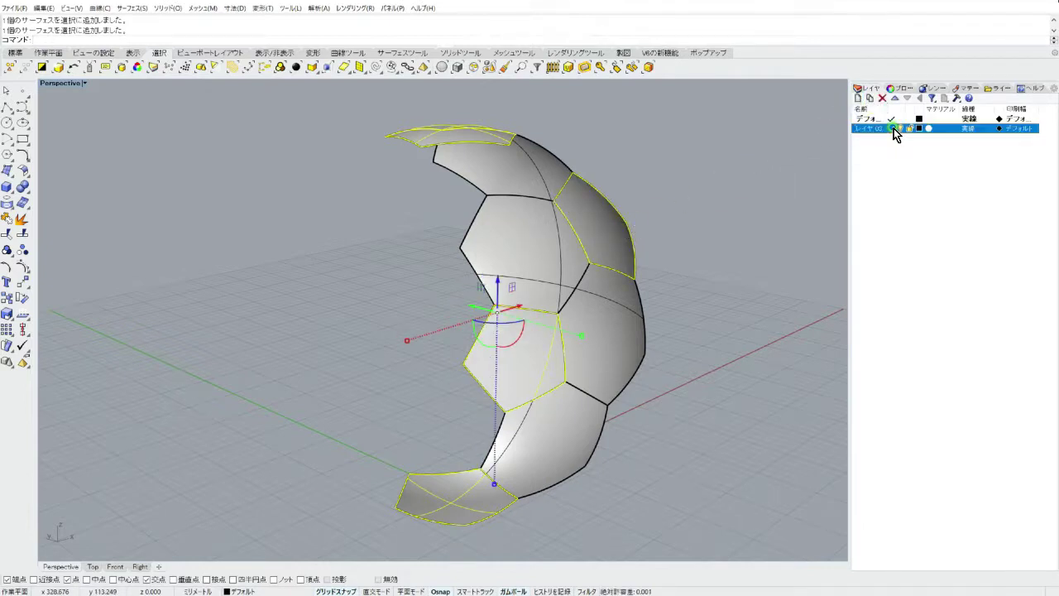
pyautogui.rightClick(894, 128)
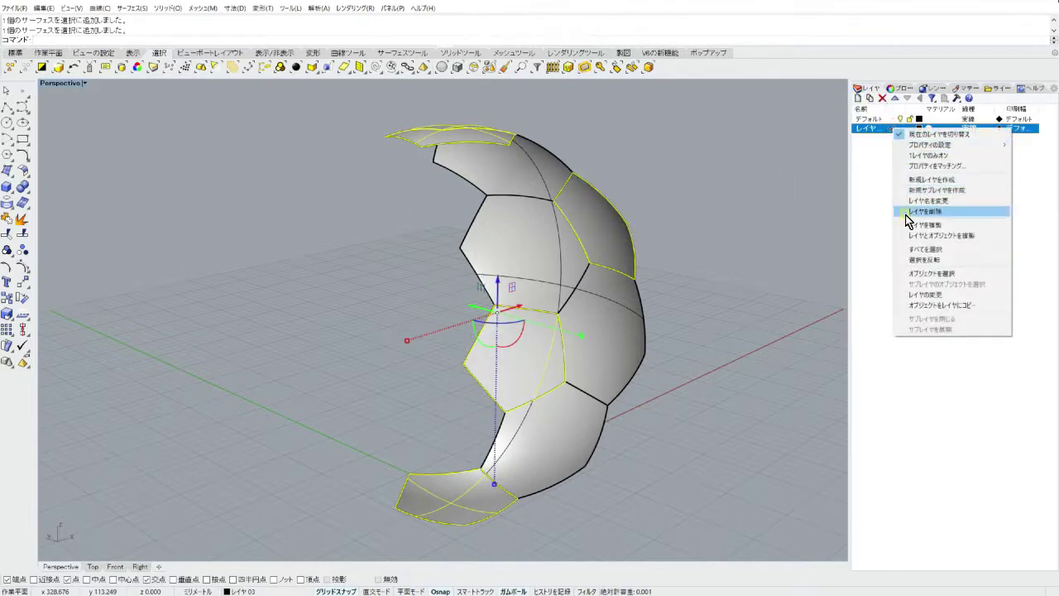
pyautogui.click(915, 296)
# Step: Set the pentagon layer's colour to dark green
pyautogui.click(919, 129)
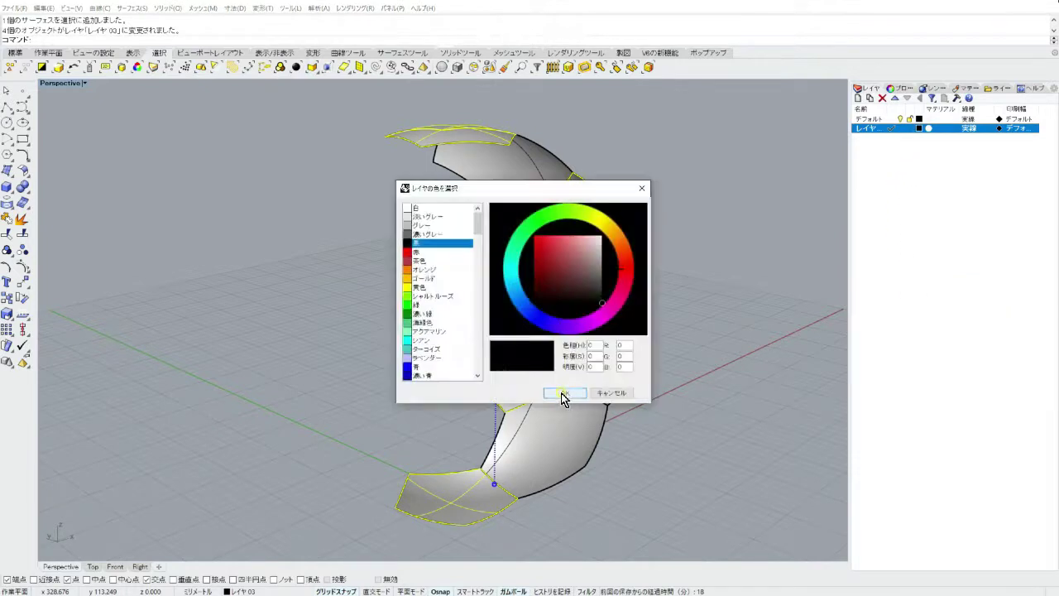
pyautogui.click(420, 314)
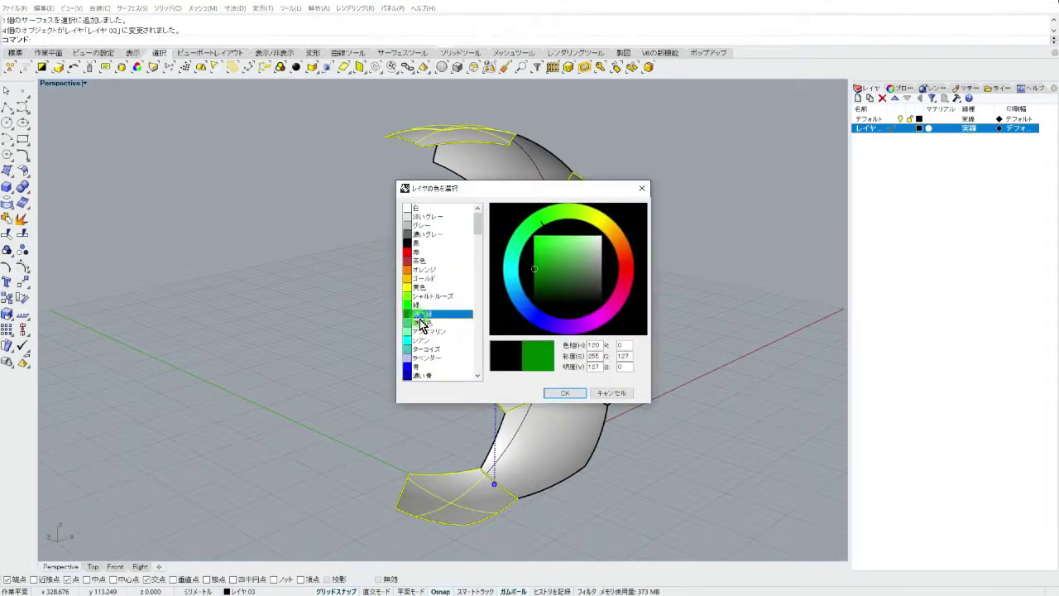
pyautogui.click(553, 395)
pyautogui.moveTo(733, 342)
pyautogui.mouseDown(button='right')
pyautogui.moveTo(653, 399)
pyautogui.moveTo(538, 402)
pyautogui.moveTo(532, 336)
pyautogui.moveTo(576, 361)
pyautogui.moveTo(571, 371)
pyautogui.moveTo(571, 354)
pyautogui.moveTo(565, 374)
pyautogui.mouseUp(button='right')
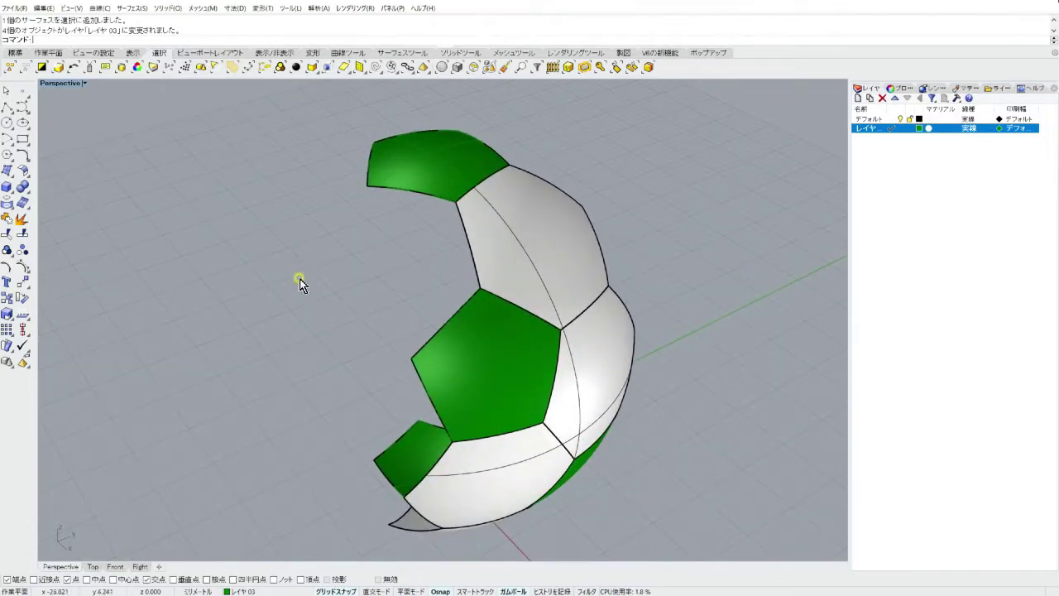
# Step: Offset all panels as solids to give them thickness
pyautogui.hotkey('ctrl', 'a')
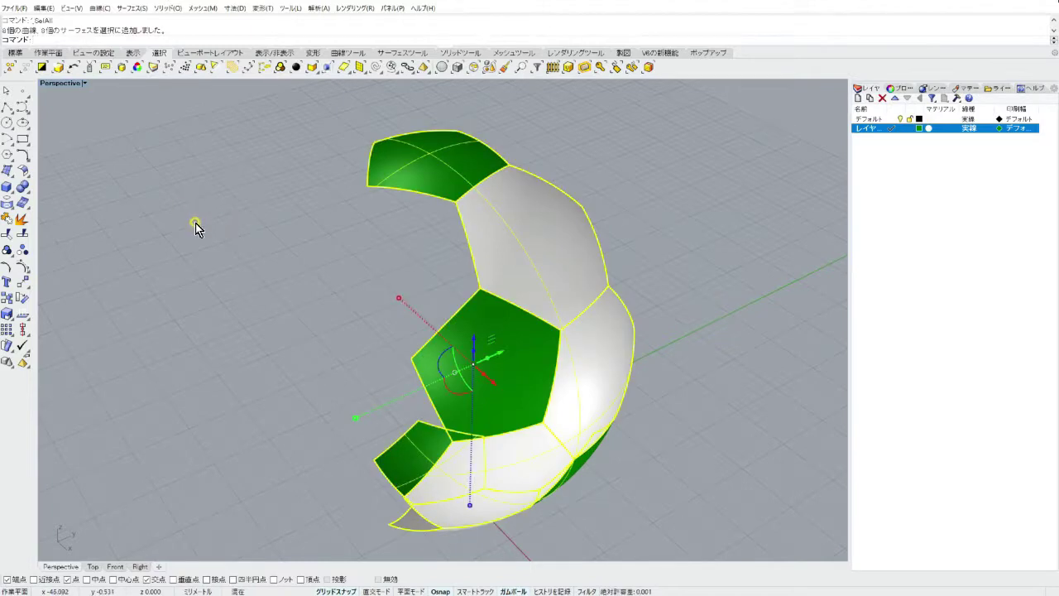
pyautogui.click(25, 172)
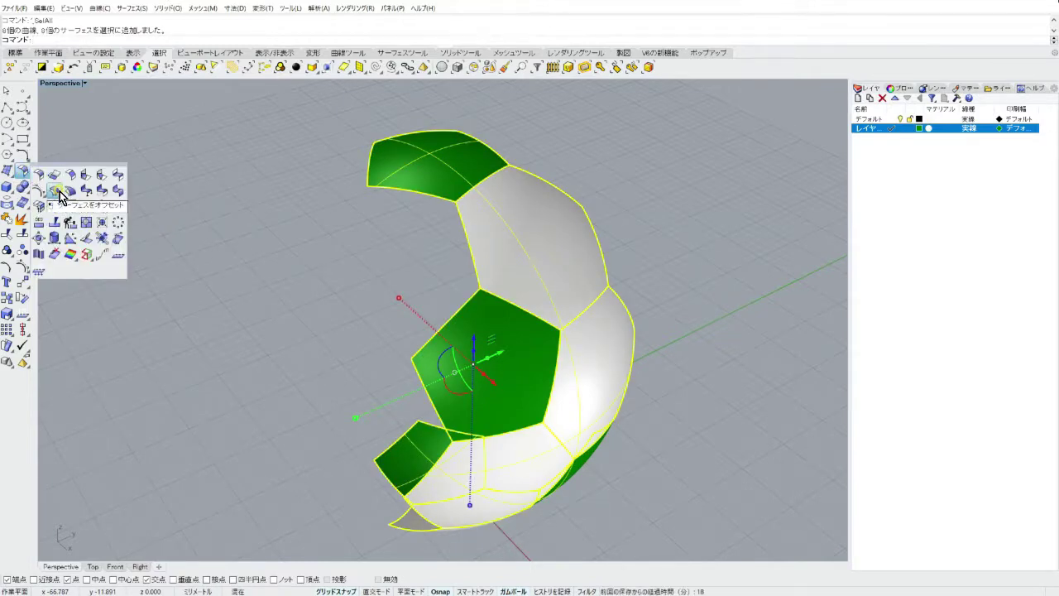
pyautogui.click(58, 192)
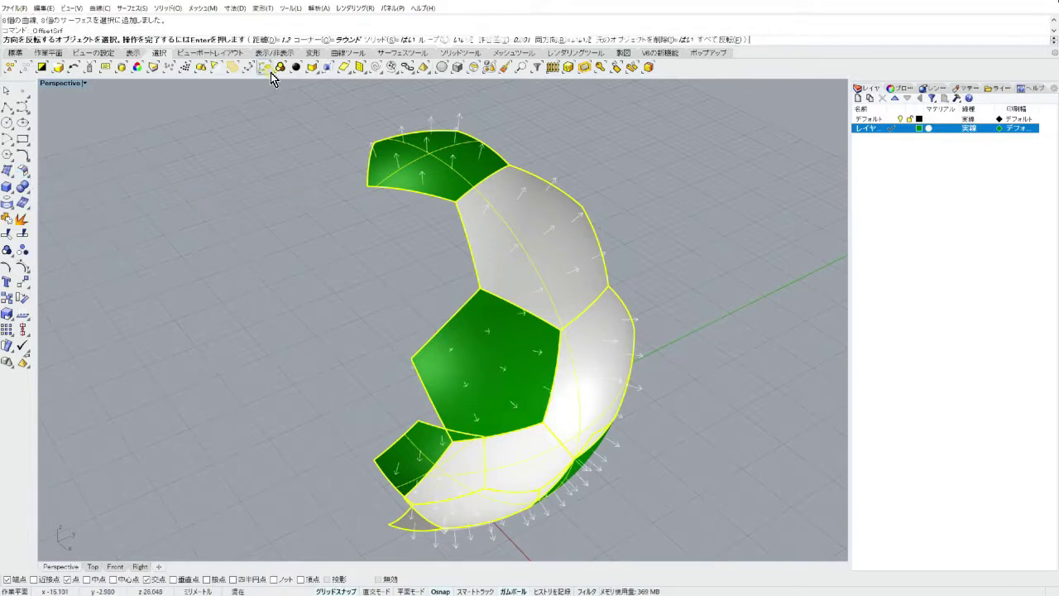
pyautogui.rightClick(652, 152)
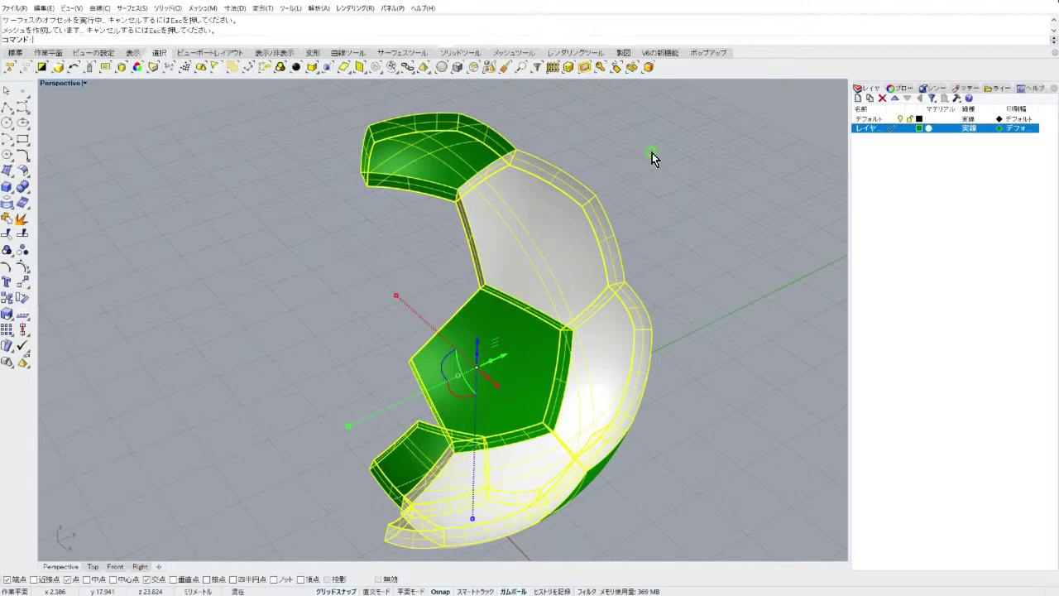
pyautogui.click(652, 152)
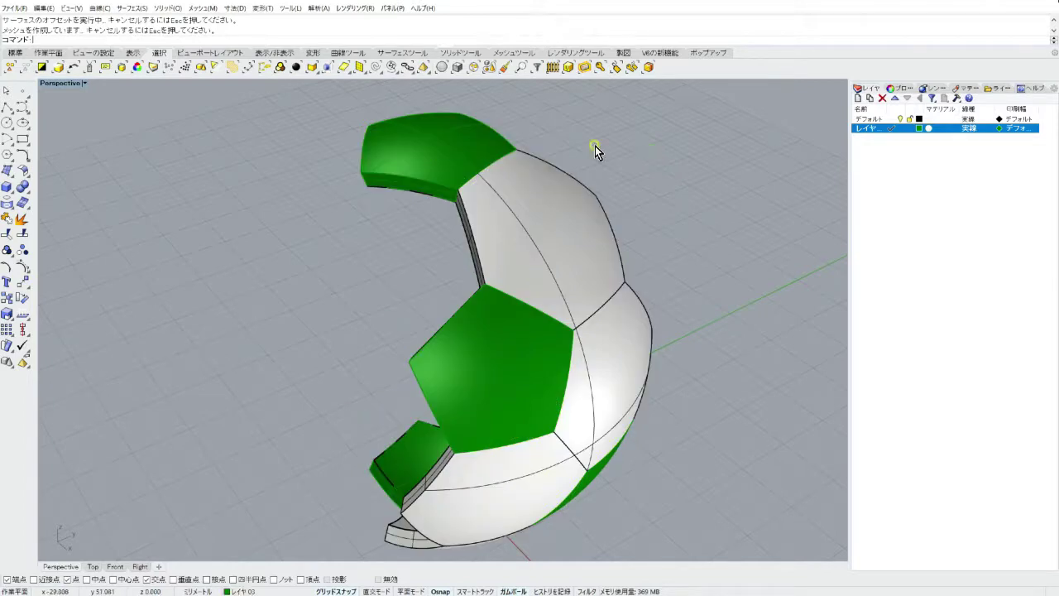
# Step: Switch the Perspective viewport to Ghosted display
pyautogui.click(61, 85)
pyautogui.click(97, 139)
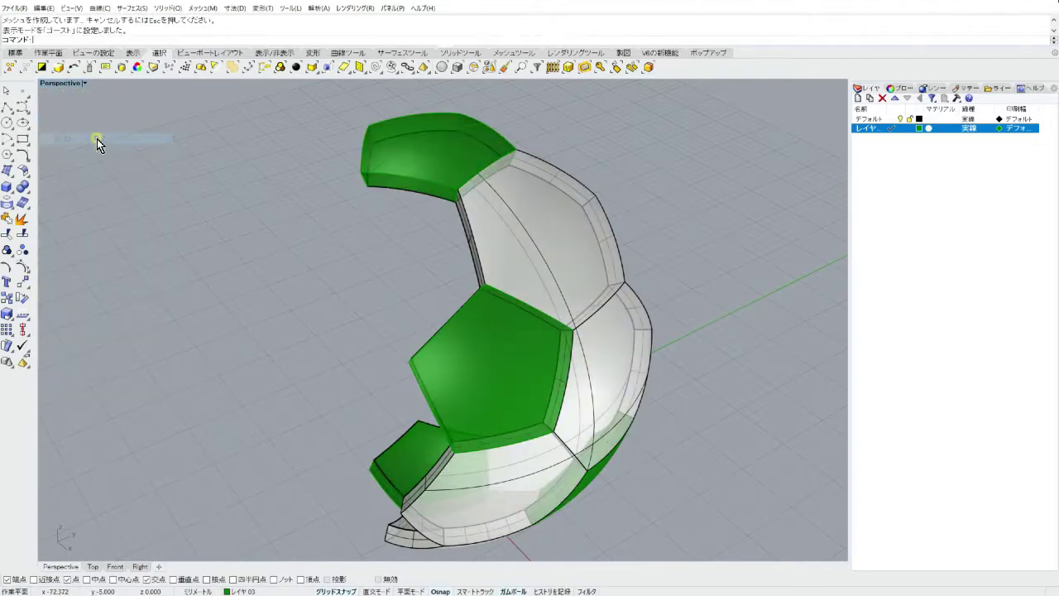
pyautogui.moveTo(315, 252); pyautogui.dragTo(247, 304, button='right')
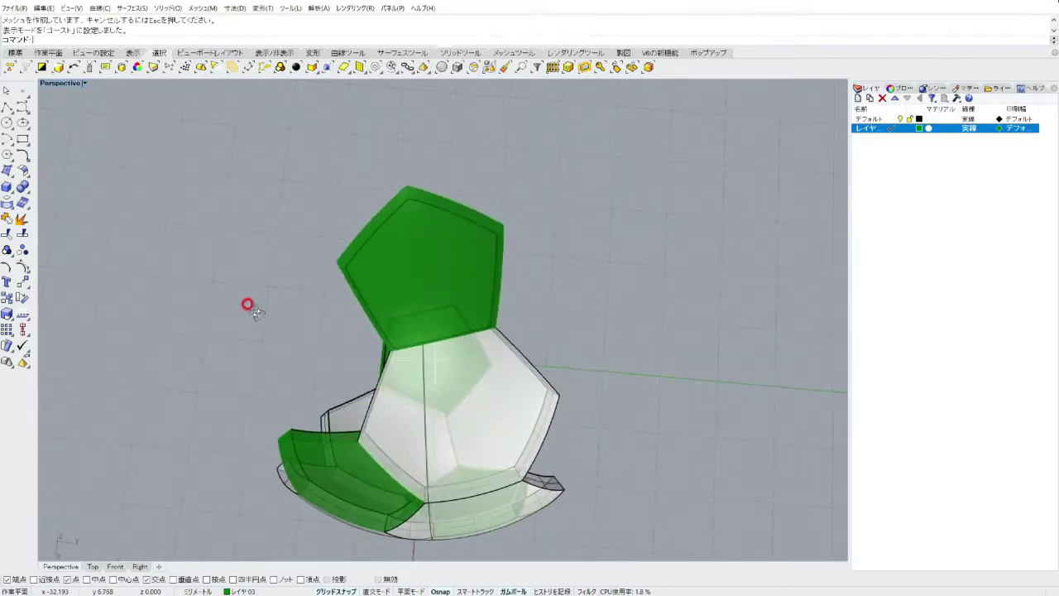
pyautogui.click(26, 187)
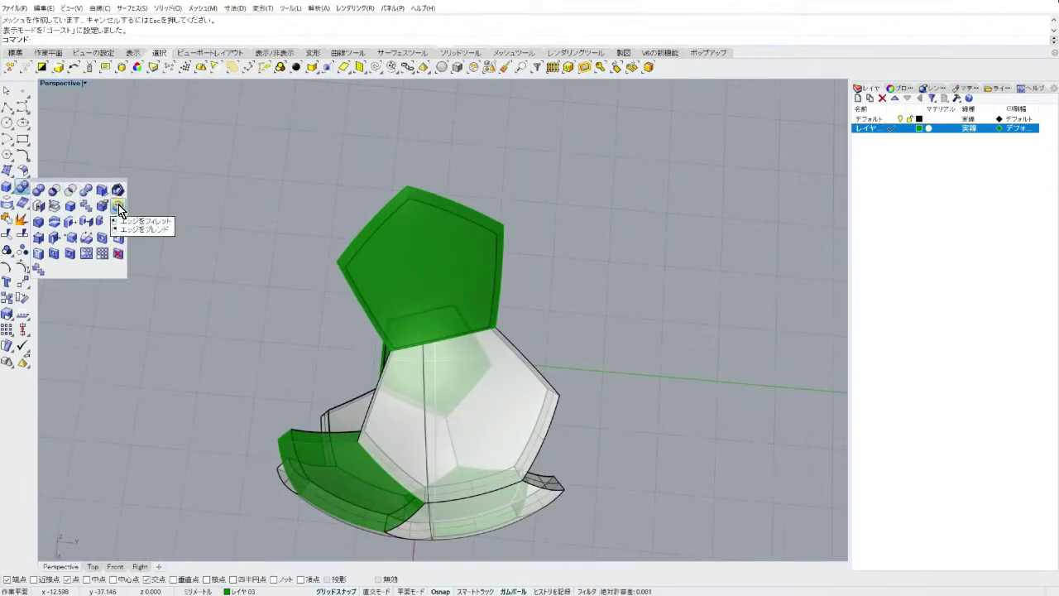
# Step: Pick the five edges of a green pentagon for a 1.000 edge fillet
pyautogui.click(118, 206)
pyautogui.scroll(2, 491, 199)
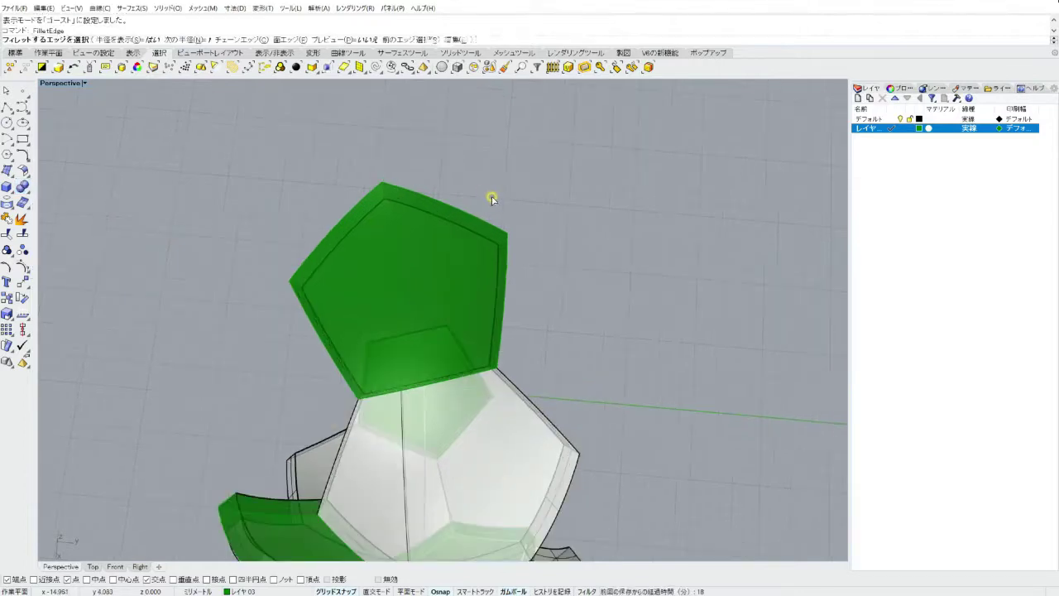
pyautogui.scroll(2, 493, 197)
pyautogui.click(232, 330)
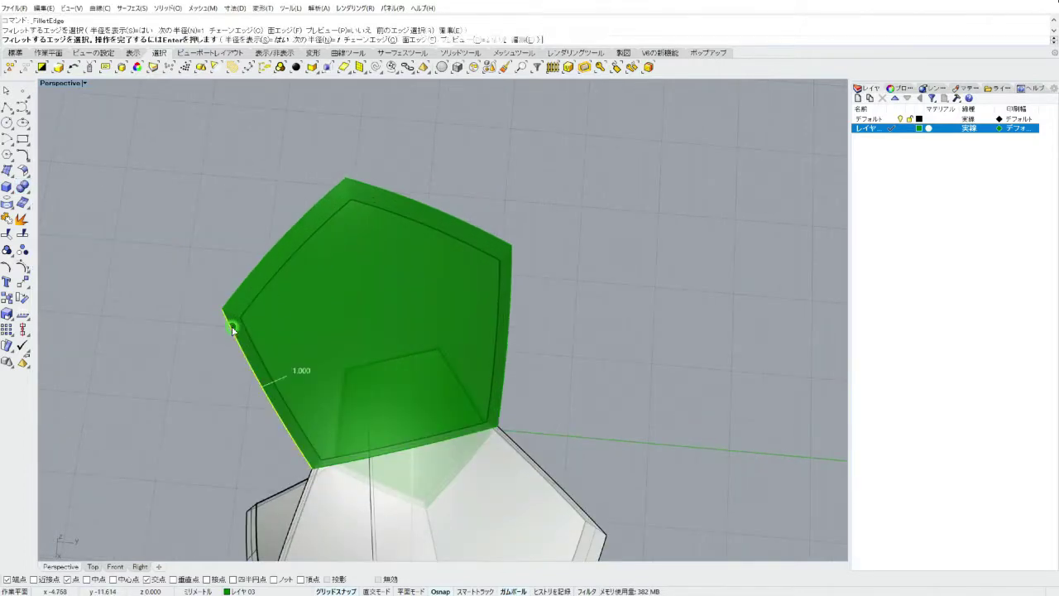
pyautogui.click(245, 286)
pyautogui.click(479, 232)
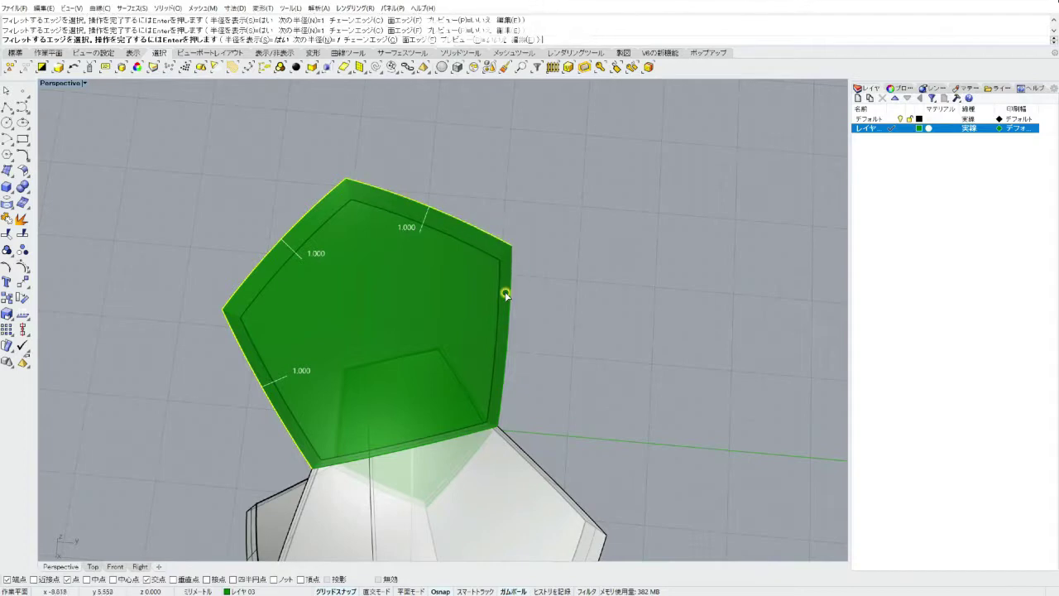
pyautogui.click(508, 295)
pyautogui.moveTo(587, 393)
pyautogui.mouseDown(button='right')
pyautogui.moveTo(597, 401)
pyautogui.moveTo(561, 479)
pyautogui.moveTo(573, 371)
pyautogui.mouseUp(button='right')
pyautogui.click(485, 494)
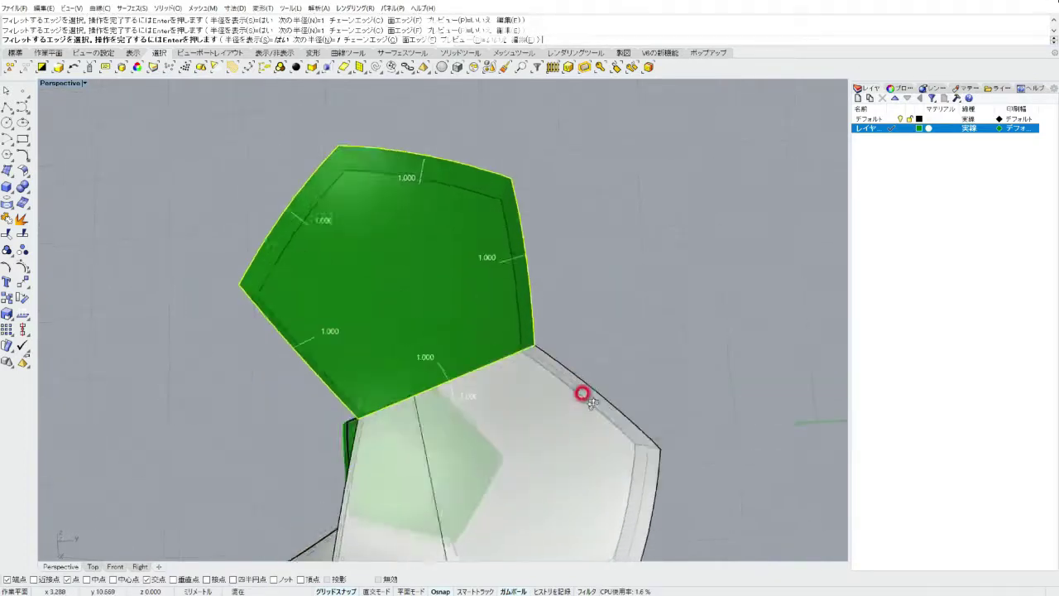
# Step: Add the adjacent hexagon's left, lower-left, bottom and lower-right edges to the fillet
pyautogui.click(250, 307)
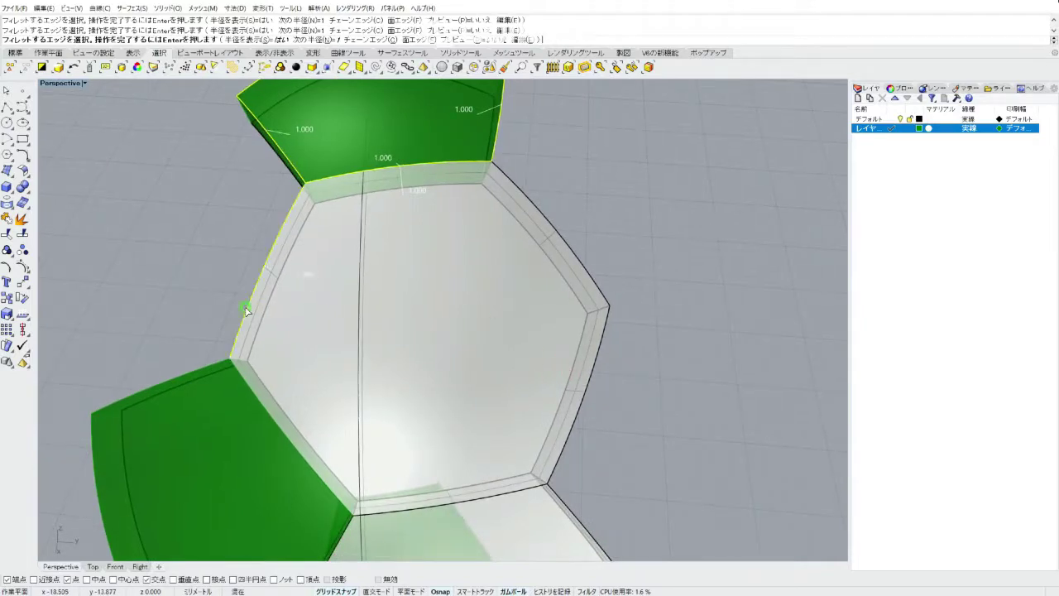
pyautogui.click(261, 409)
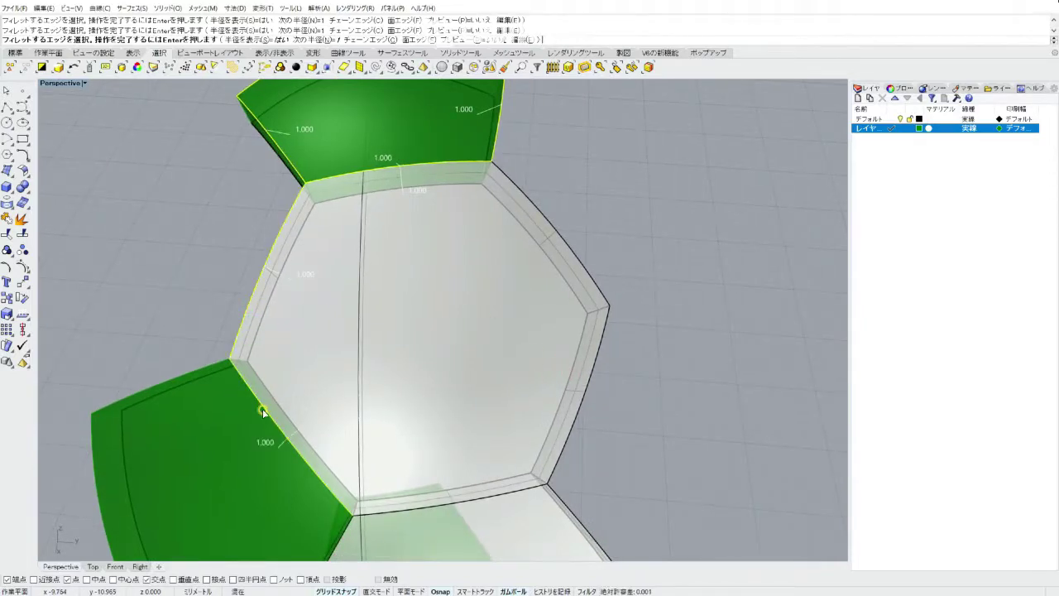
pyautogui.click(514, 488)
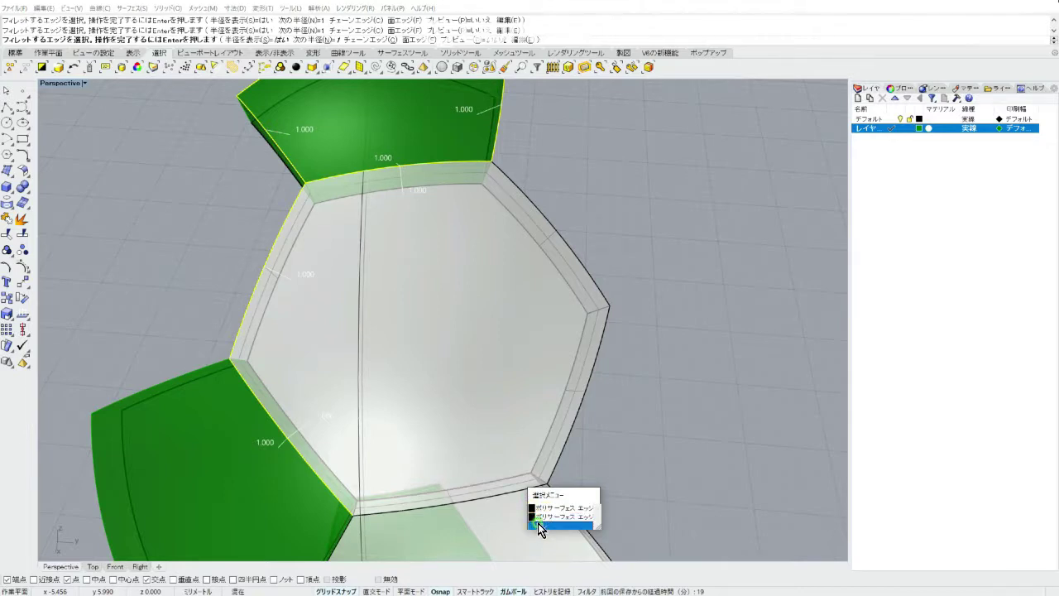
pyautogui.click(539, 527)
pyautogui.click(511, 497)
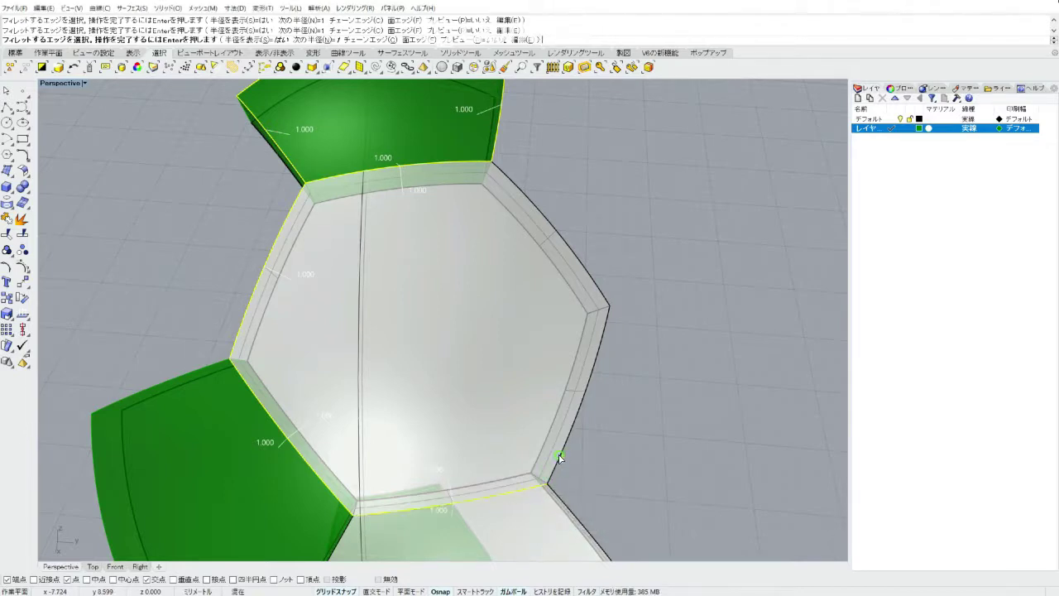
pyautogui.click(559, 456)
# Step: Add the remaining hexagon edges and the next pentagon's upper-left edge to the fillet
pyautogui.moveTo(627, 342); pyautogui.dragTo(626, 301, button='right')
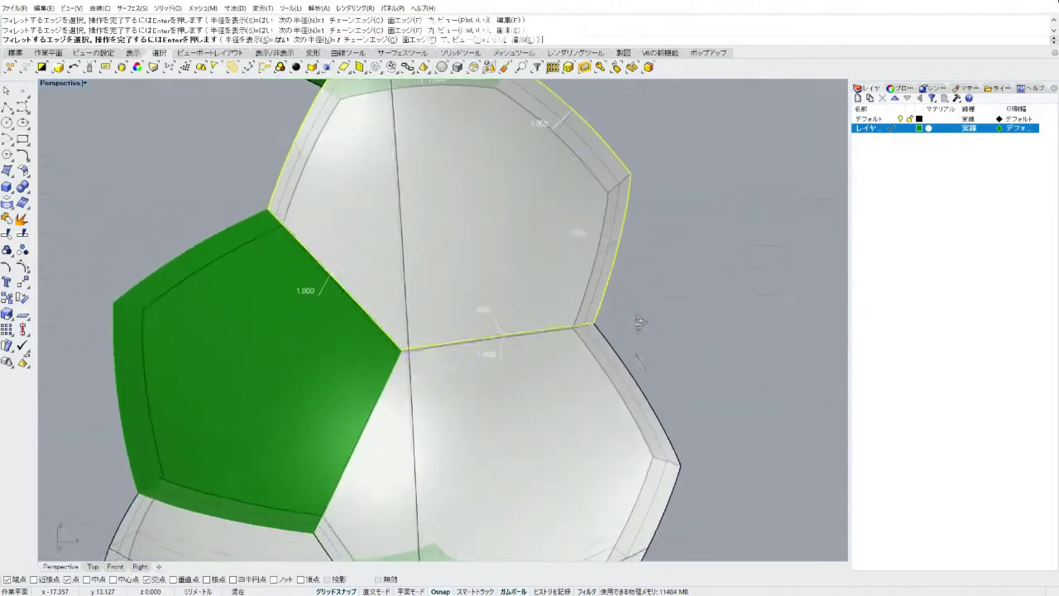
pyautogui.click(616, 307)
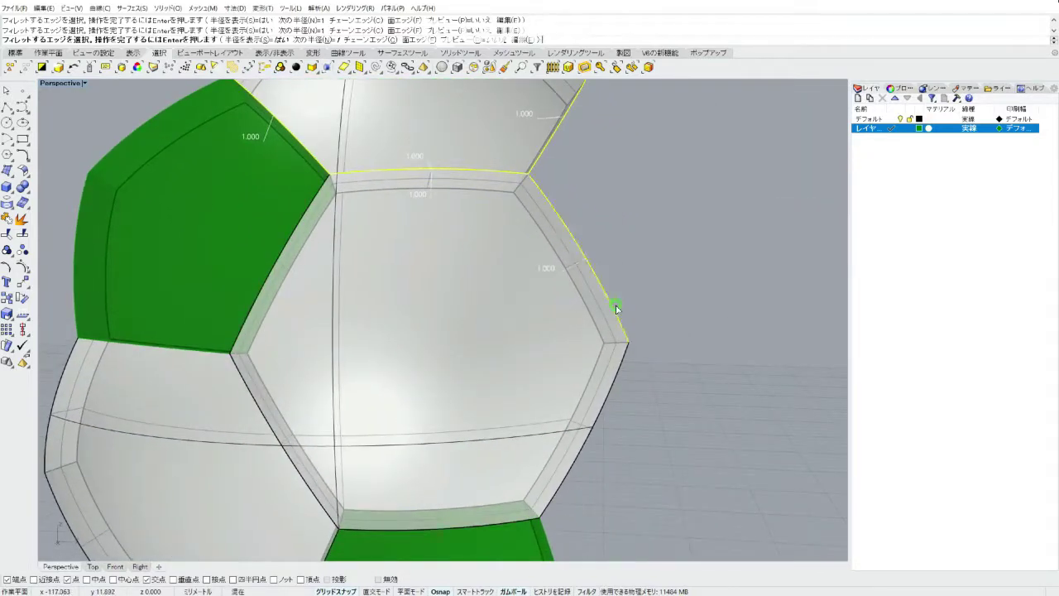
pyautogui.click(615, 378)
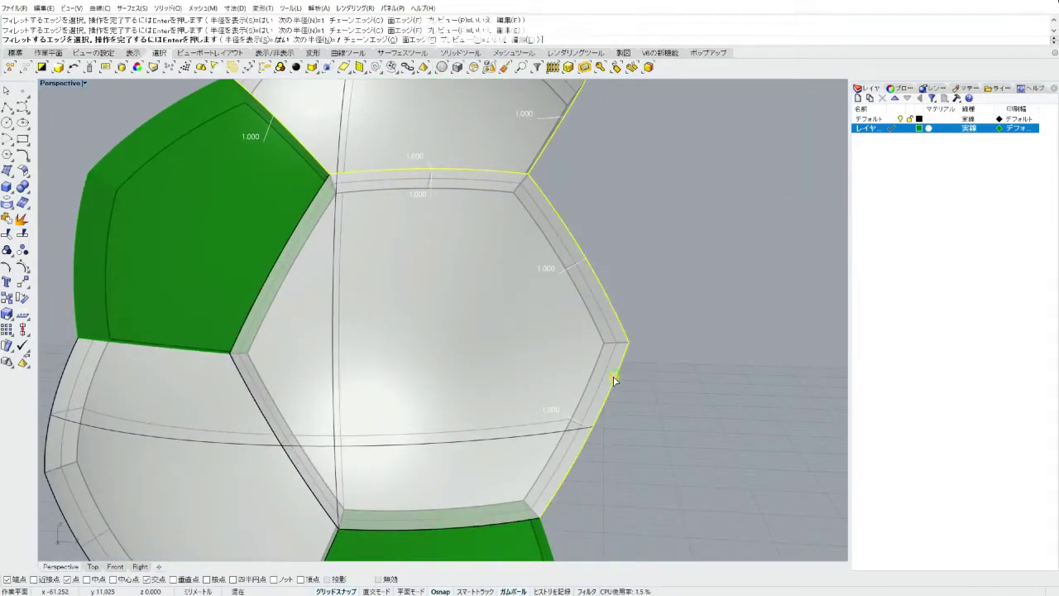
pyautogui.click(505, 530)
pyautogui.click(303, 487)
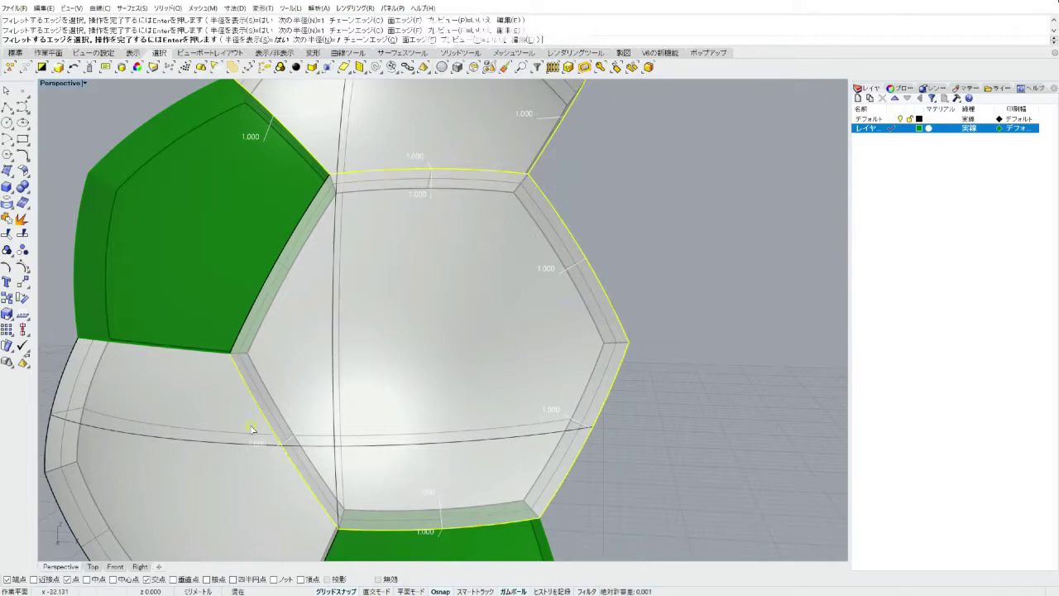
pyautogui.click(238, 318)
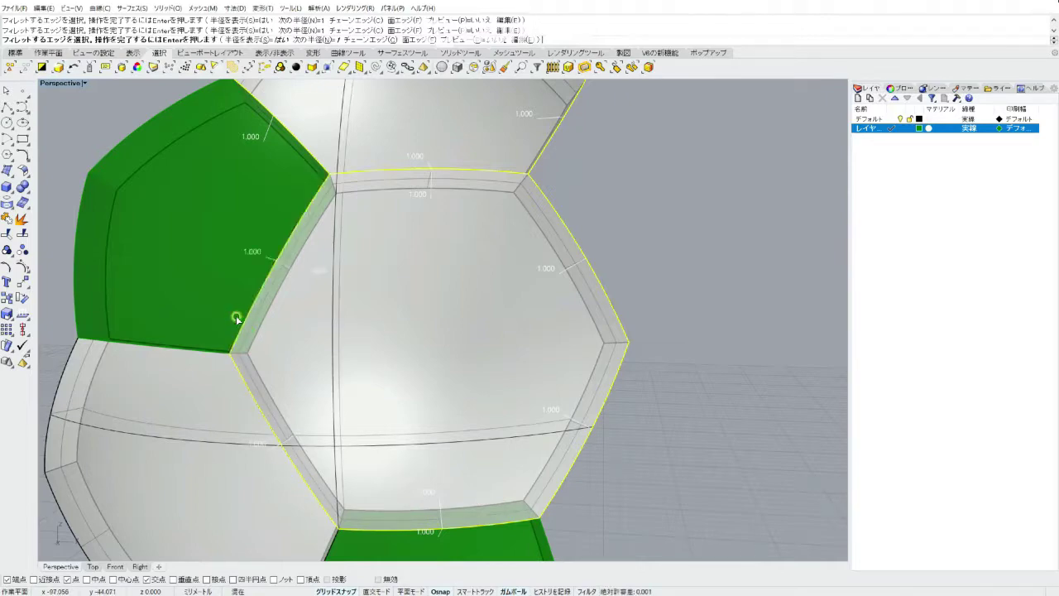
pyautogui.moveTo(164, 207)
pyautogui.mouseDown(button='right')
pyautogui.moveTo(210, 215)
pyautogui.moveTo(192, 232)
pyautogui.mouseUp(button='right')
pyautogui.click(262, 236)
# Step: Add the pentagon's left edge and a white hexagon's five edges to the fillet
pyautogui.click(264, 293)
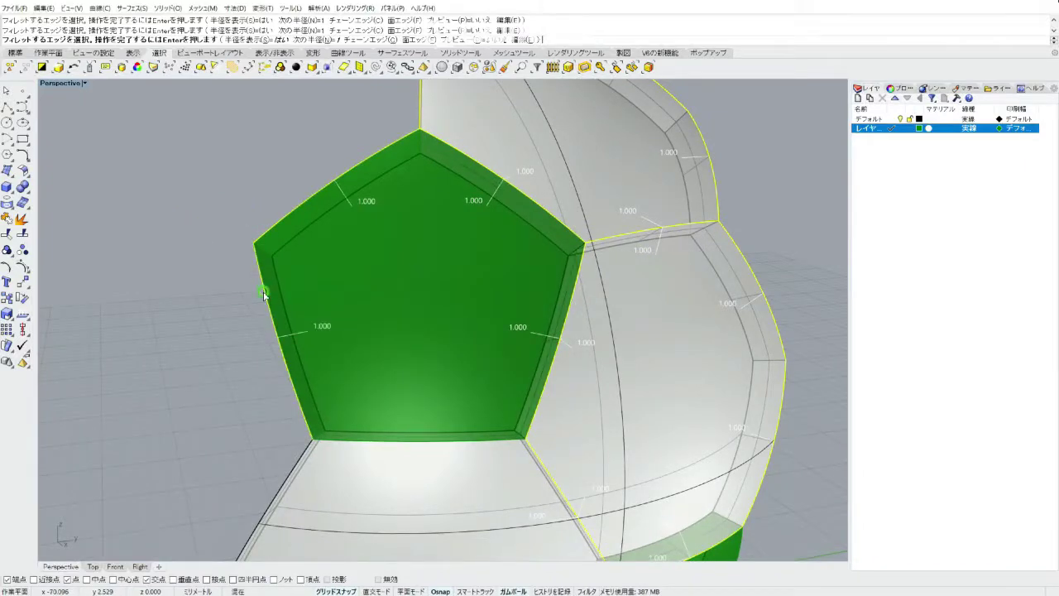
pyautogui.moveTo(415, 466)
pyautogui.mouseDown(button='right')
pyautogui.moveTo(428, 469)
pyautogui.moveTo(435, 433)
pyautogui.mouseUp(button='right')
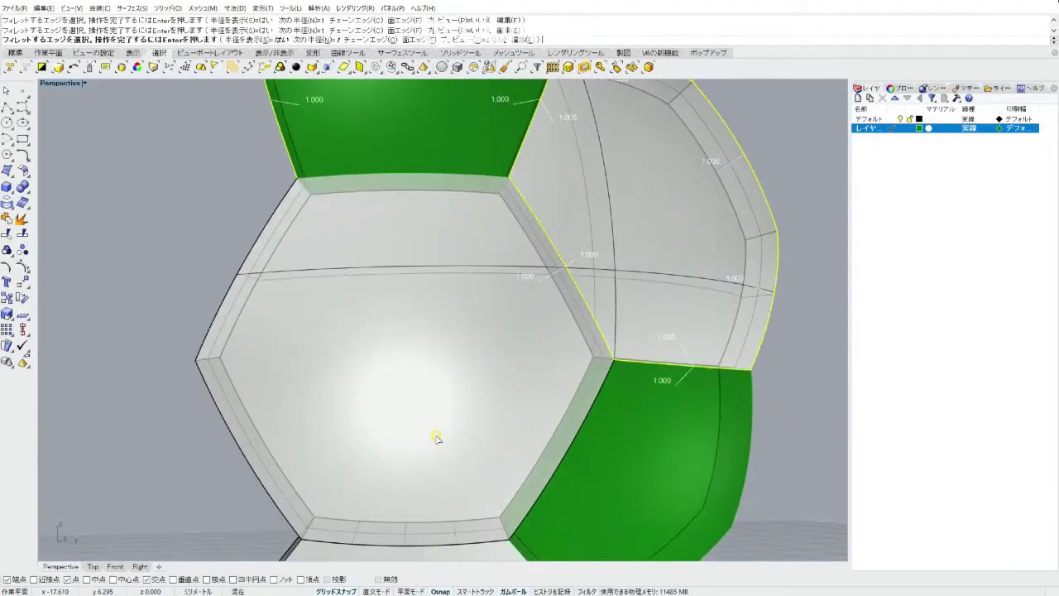
pyautogui.click(412, 175)
pyautogui.click(266, 222)
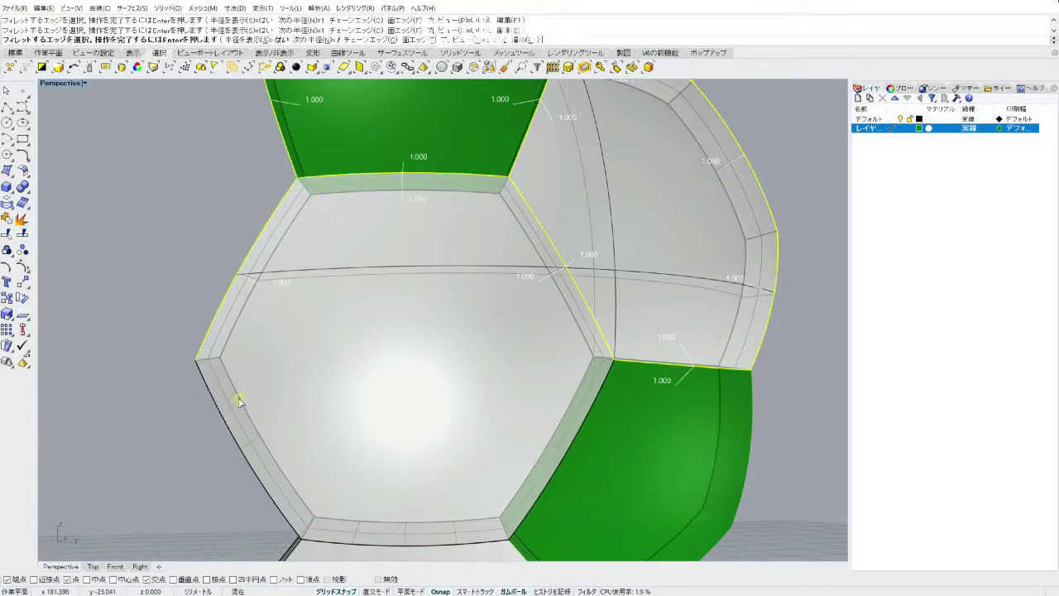
pyautogui.click(226, 429)
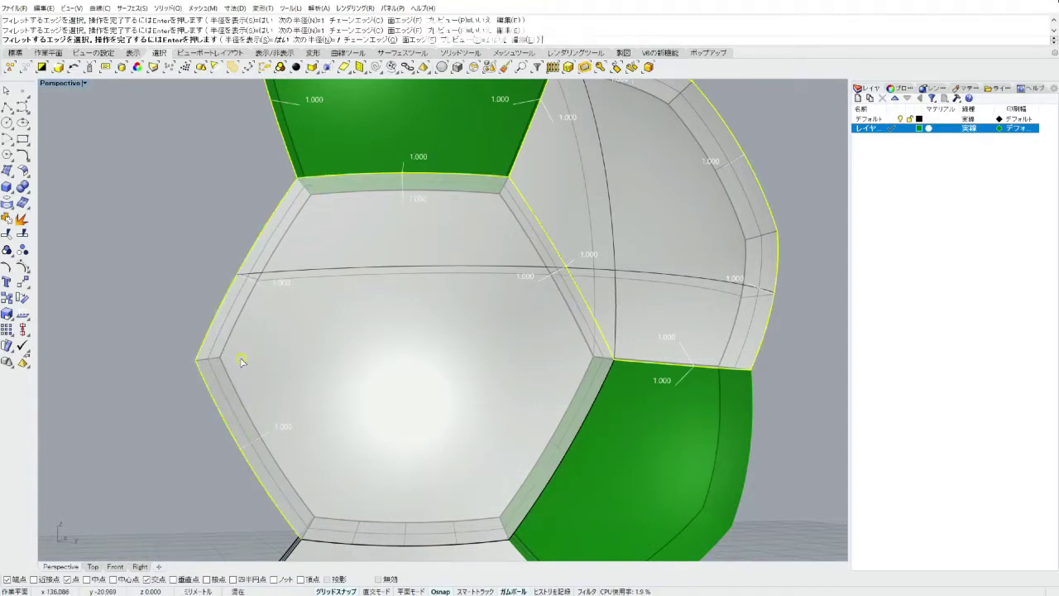
pyautogui.click(439, 542)
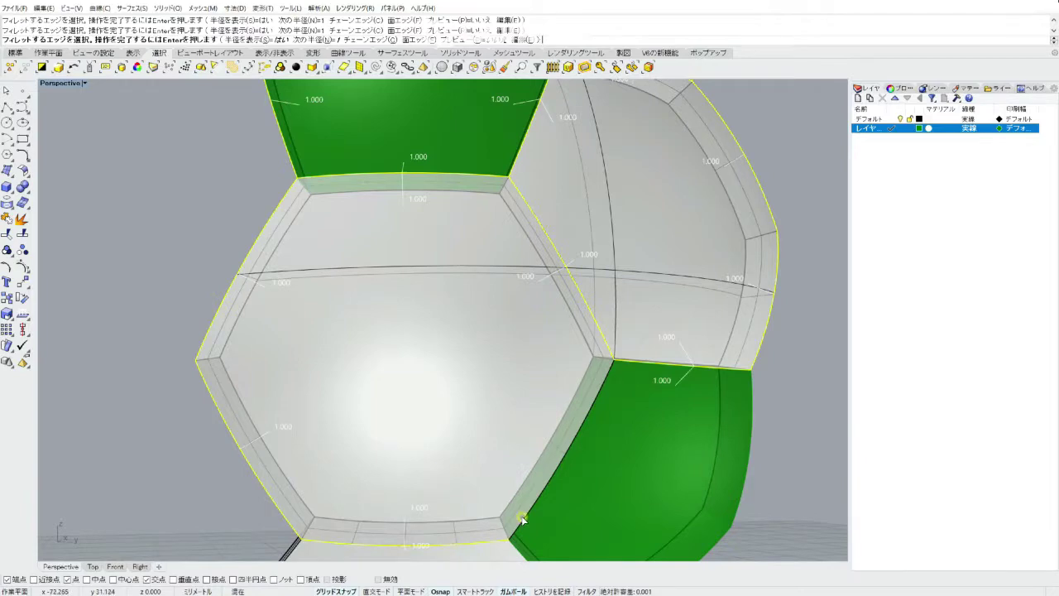
pyautogui.click(543, 478)
# Step: Add the green pentagon's right edges and the next hexagon's left and bottom edges
pyautogui.moveTo(769, 407); pyautogui.dragTo(721, 366, button='right')
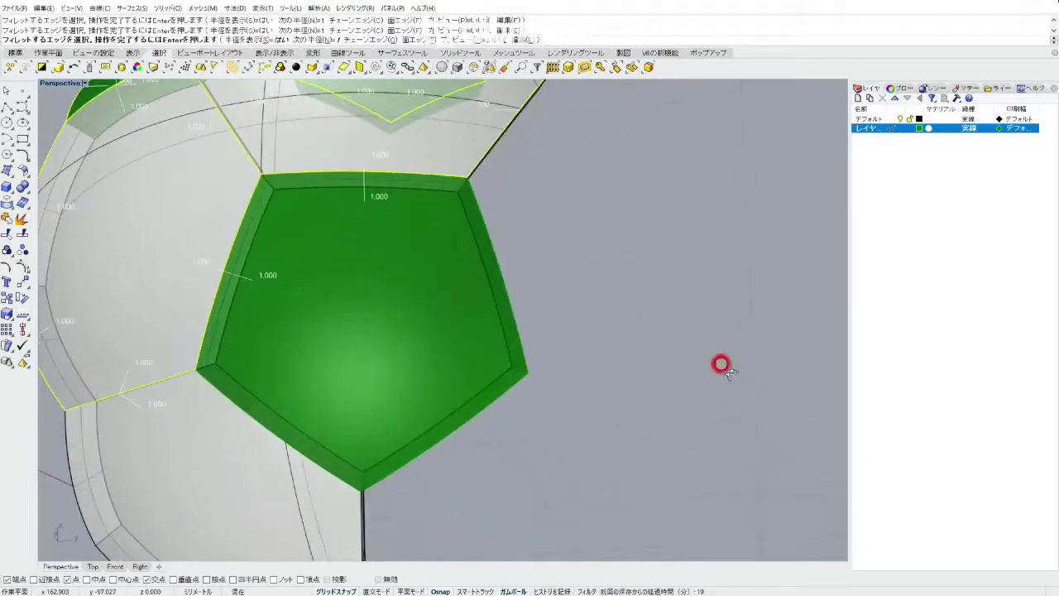
pyautogui.click(520, 342)
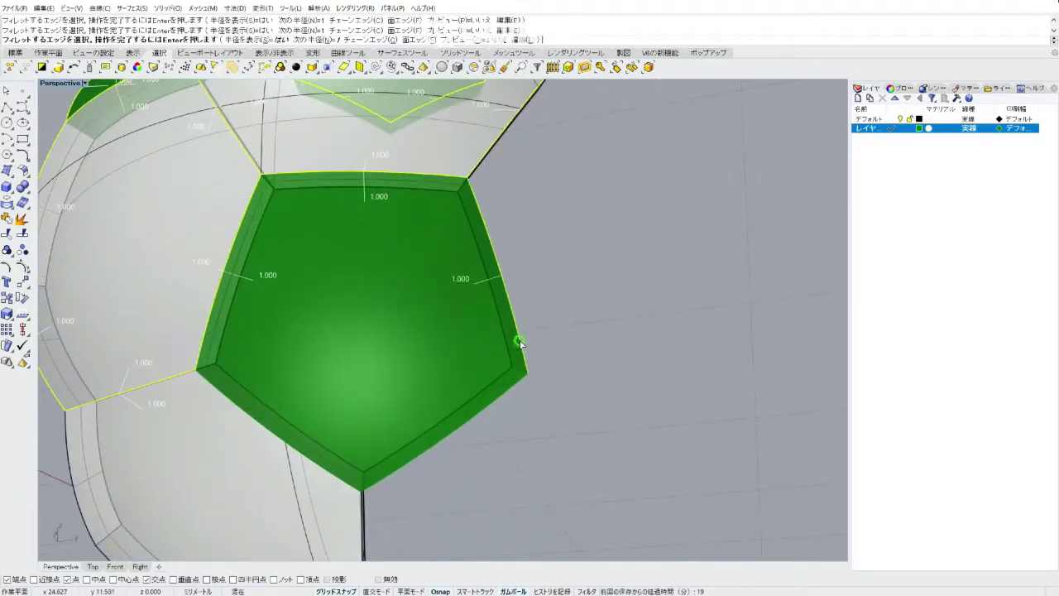
pyautogui.click(479, 411)
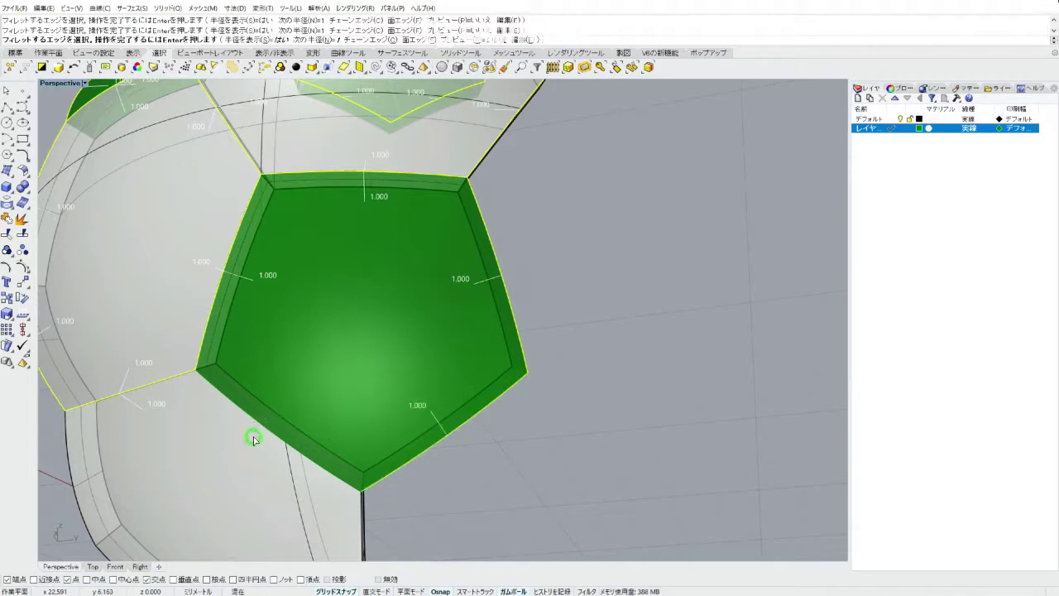
pyautogui.moveTo(421, 525); pyautogui.dragTo(461, 489, button='right')
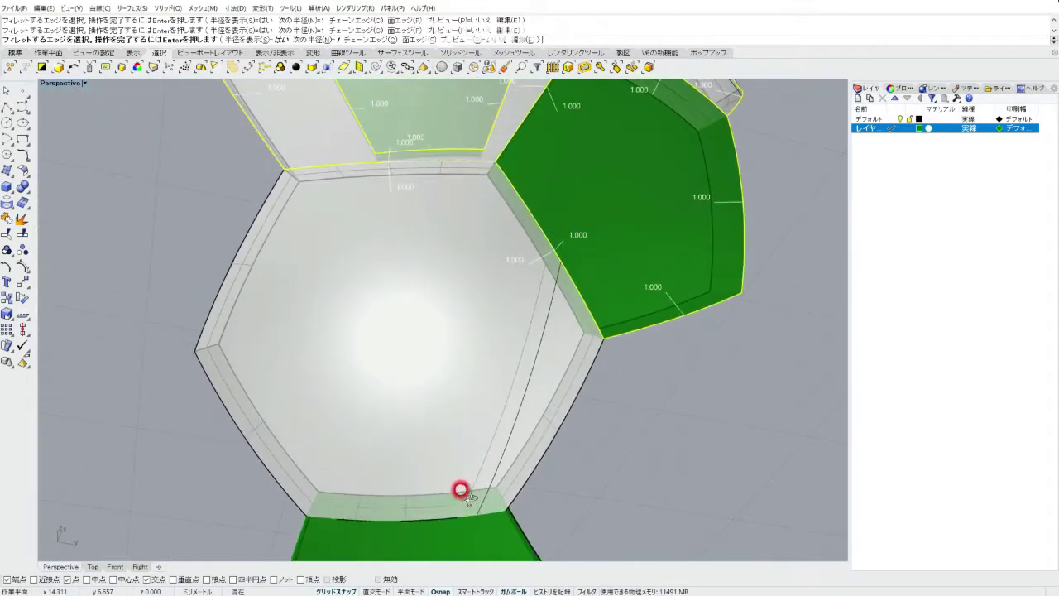
pyautogui.click(197, 346)
pyautogui.click(204, 367)
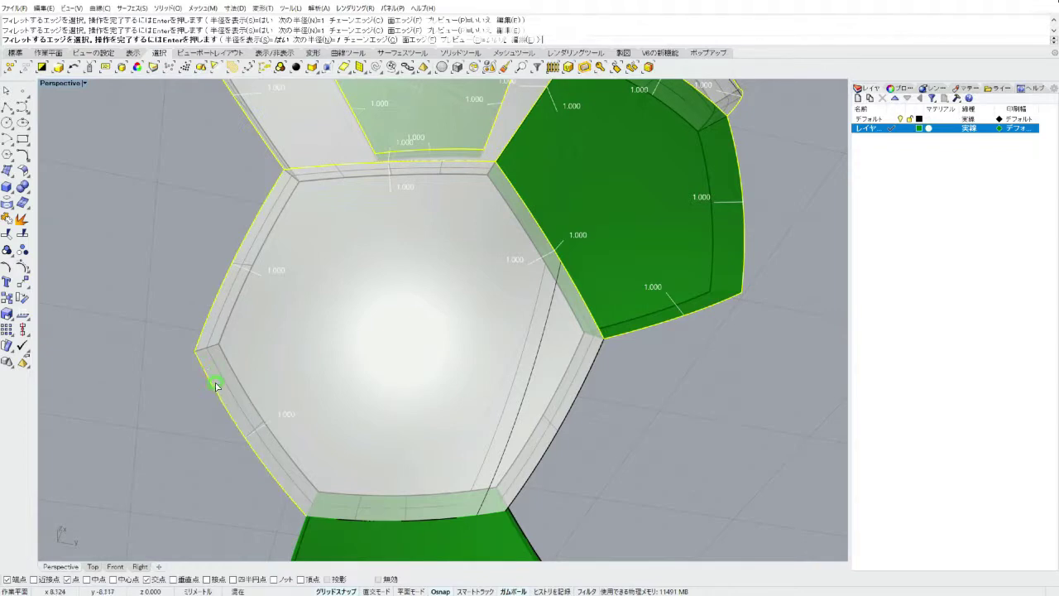
pyautogui.click(430, 521)
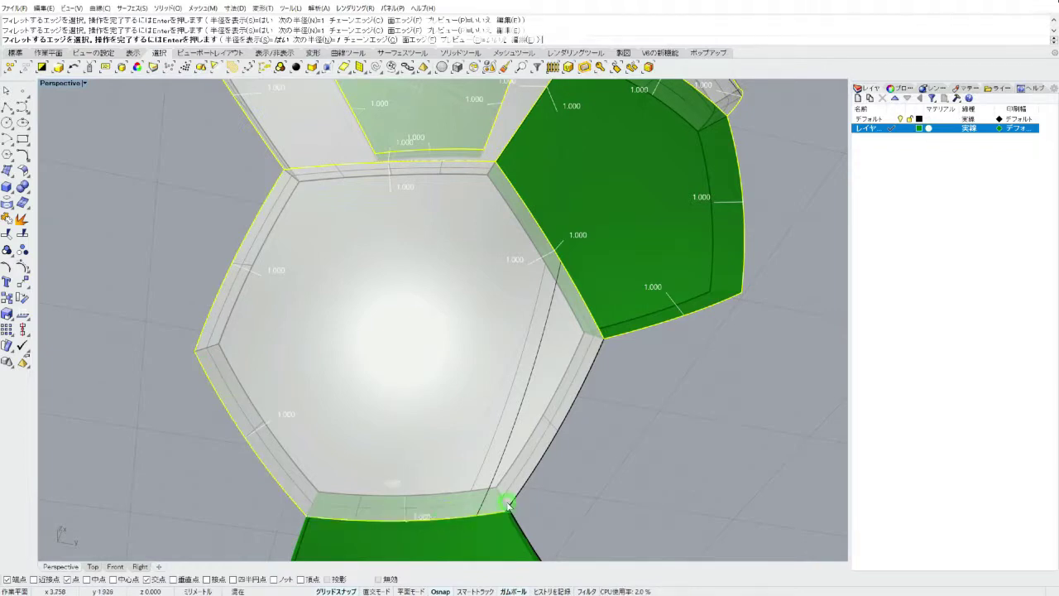
# Step: Add the lower green pentagon's four edges, then orbit to review the picked edges
pyautogui.moveTo(598, 478); pyautogui.dragTo(605, 461, button='right')
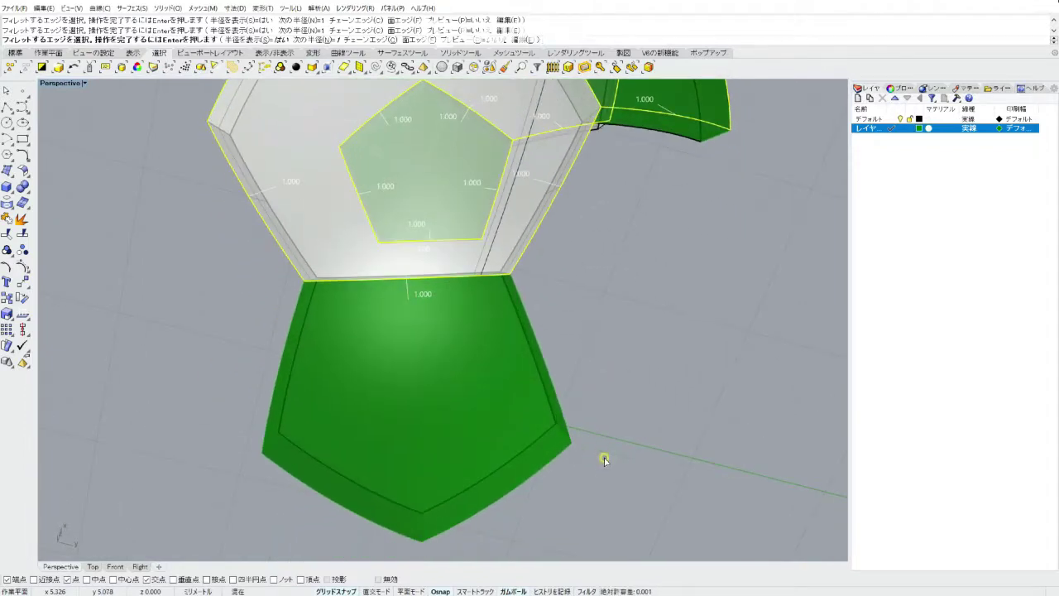
pyautogui.click(559, 403)
pyautogui.click(536, 470)
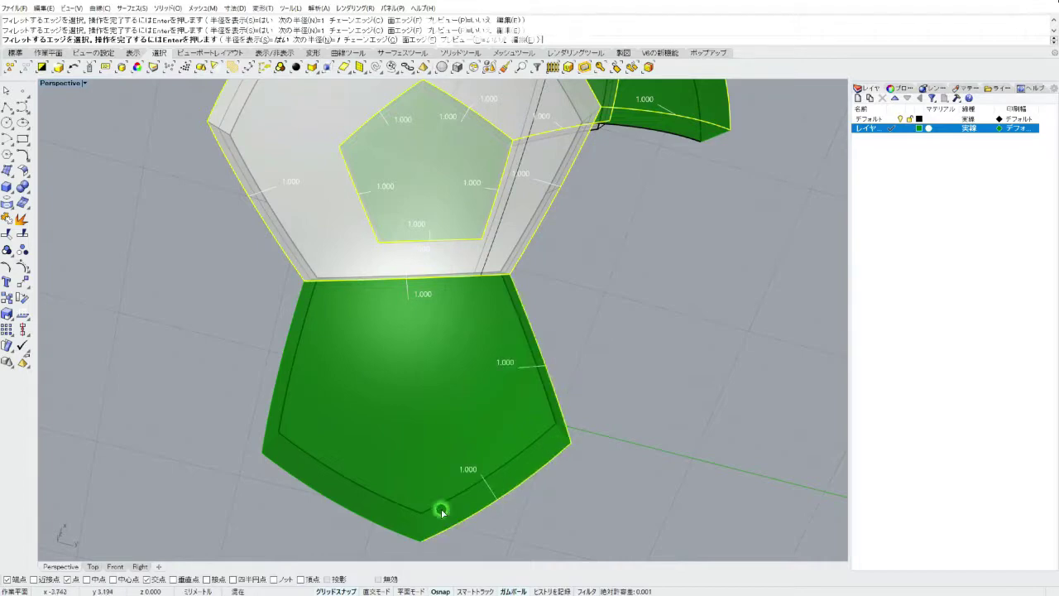
pyautogui.click(356, 513)
pyautogui.click(268, 423)
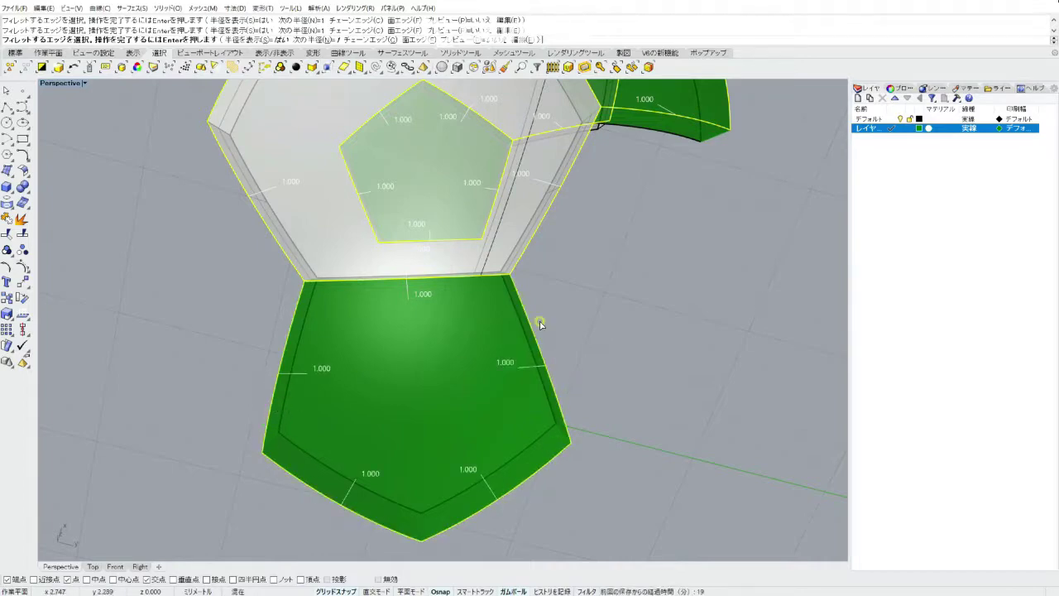
pyautogui.moveTo(630, 278)
pyautogui.mouseDown(button='right')
pyautogui.moveTo(610, 441)
pyautogui.moveTo(637, 461)
pyautogui.moveTo(432, 398)
pyautogui.mouseUp(button='right')
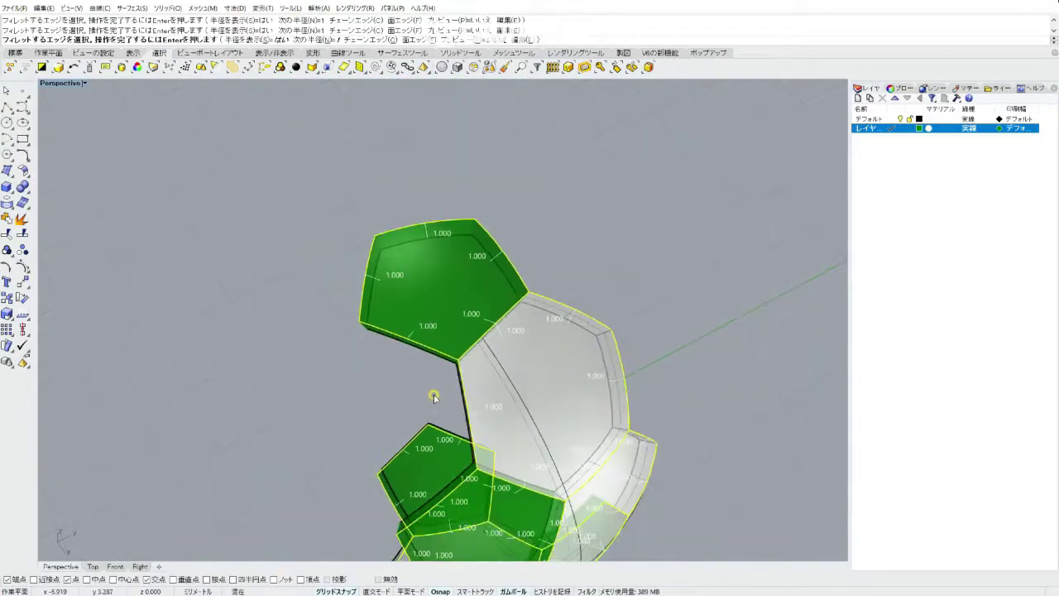
pyautogui.moveTo(507, 408)
pyautogui.mouseDown(button='right')
pyautogui.moveTo(499, 326)
pyautogui.moveTo(466, 402)
pyautogui.moveTo(471, 350)
pyautogui.moveTo(496, 347)
pyautogui.moveTo(454, 354)
pyautogui.mouseUp(button='right')
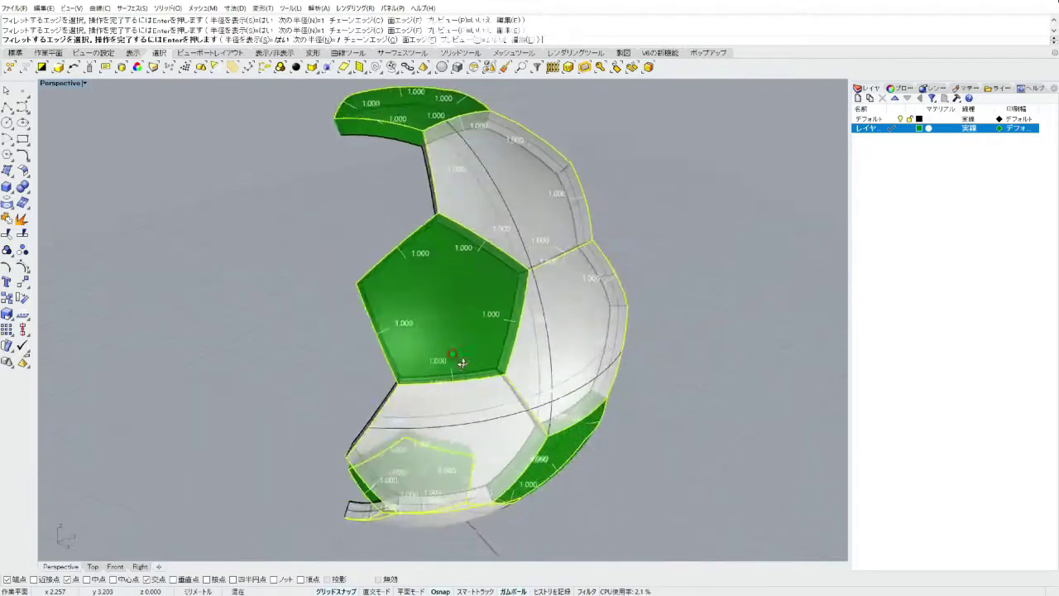
# Step: Apply the 1.000 fillet to all picked pentagon and hexagon edges
pyautogui.rightClick(719, 250)
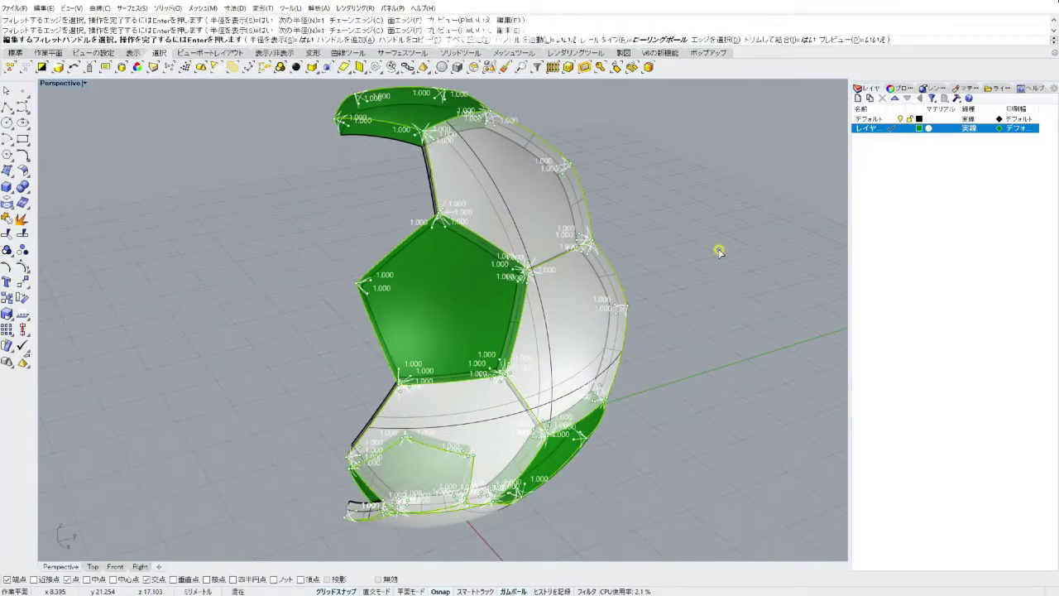
pyautogui.rightClick(719, 251)
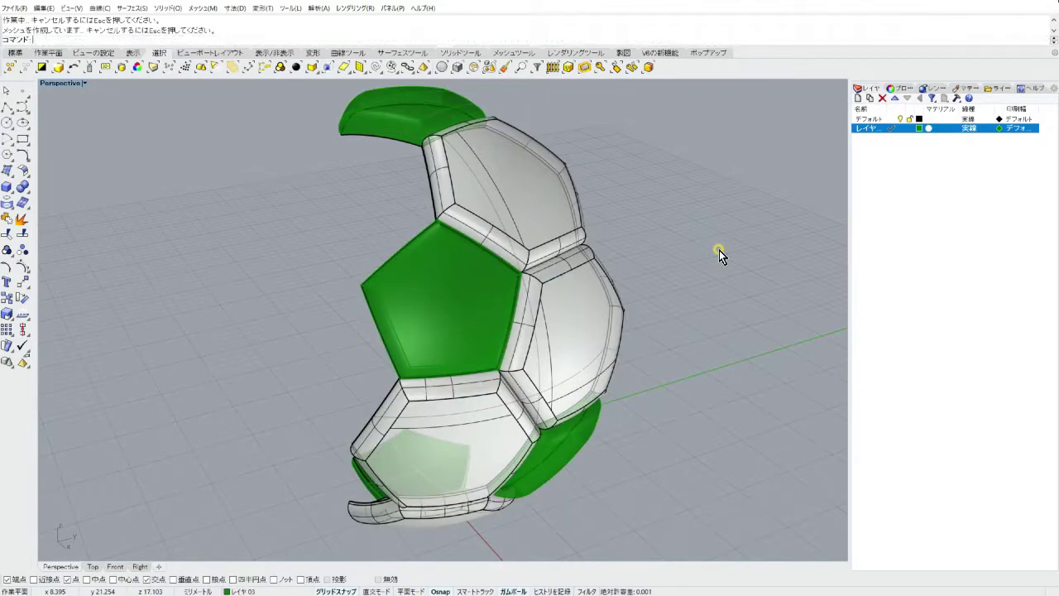
pyautogui.moveTo(719, 250)
pyautogui.mouseDown(button='right')
pyautogui.moveTo(680, 268)
pyautogui.moveTo(598, 277)
pyautogui.moveTo(521, 268)
pyautogui.moveTo(620, 293)
pyautogui.moveTo(721, 259)
pyautogui.moveTo(758, 276)
pyautogui.moveTo(717, 304)
pyautogui.mouseUp(button='right')
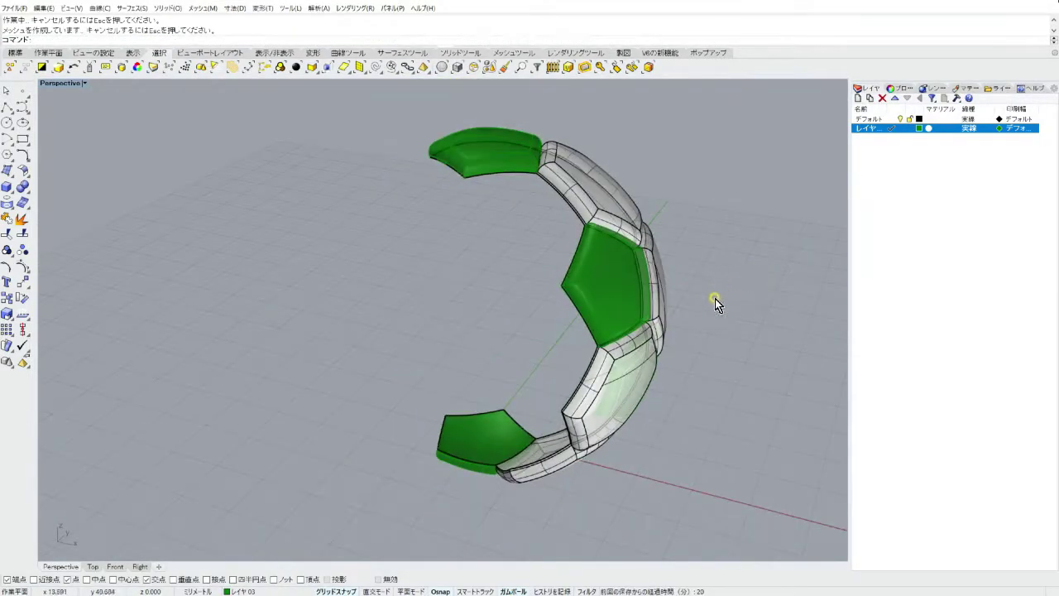
# Step: Polar-array the filleted panel ring about the origin 0: 5 items through 360°
pyautogui.click(559, 467)
pyautogui.moveTo(788, 275)
pyautogui.mouseDown(button='right')
pyautogui.moveTo(714, 323)
pyautogui.moveTo(582, 264)
pyautogui.moveTo(787, 272)
pyautogui.moveTo(735, 315)
pyautogui.moveTo(754, 324)
pyautogui.mouseUp(button='right')
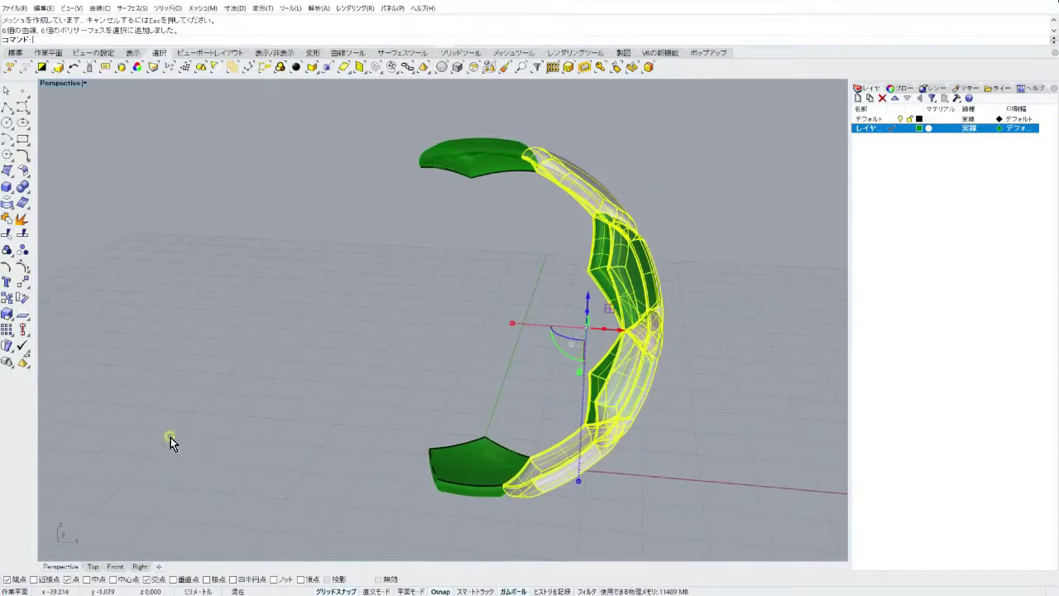
pyautogui.click(10, 335)
pyautogui.click(37, 335)
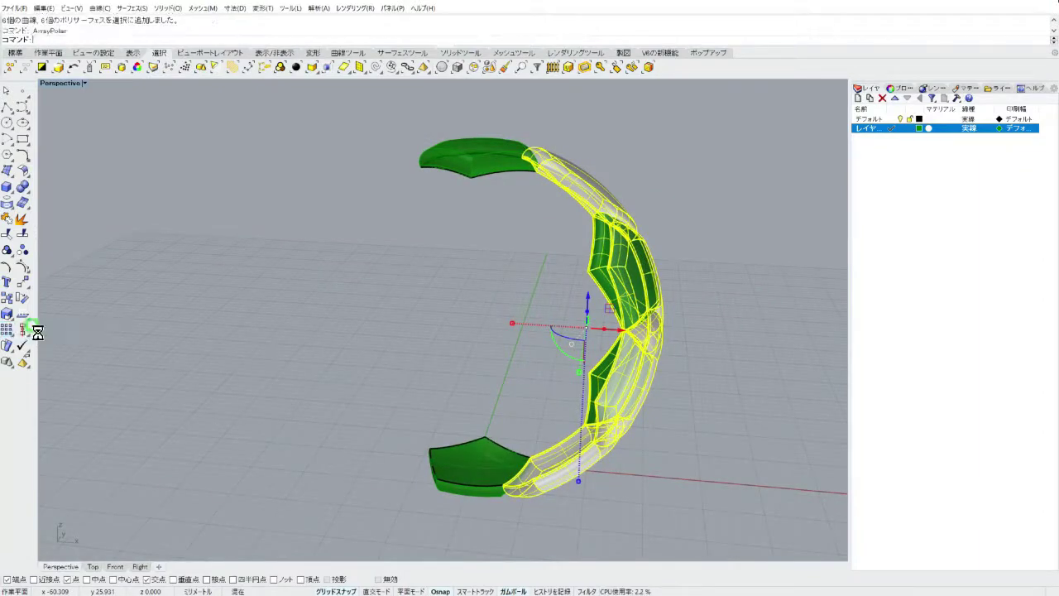
pyautogui.write('0')
pyautogui.press('Return')
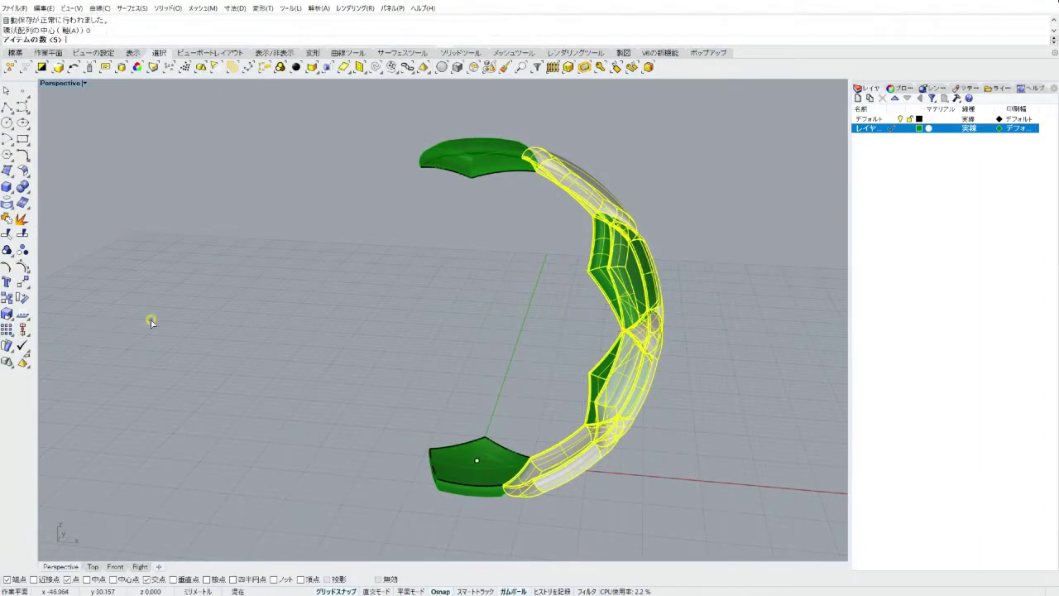
pyautogui.press('Return')
pyautogui.press('Return')
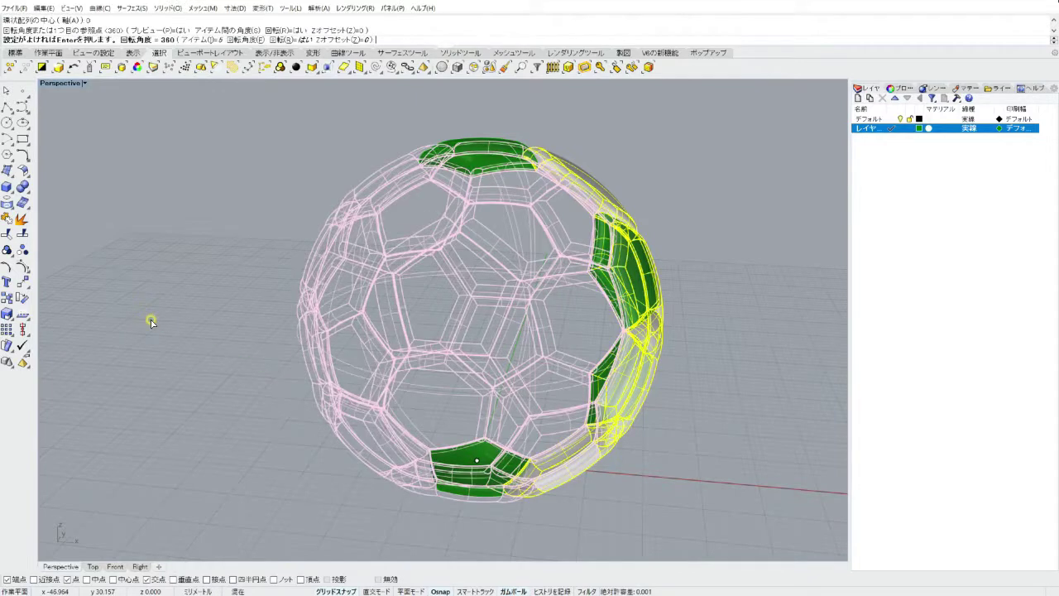
pyautogui.press('Return')
# Step: Deselect the panels and switch the Perspective view from Ghosted to Shaded display
pyautogui.click(82, 148)
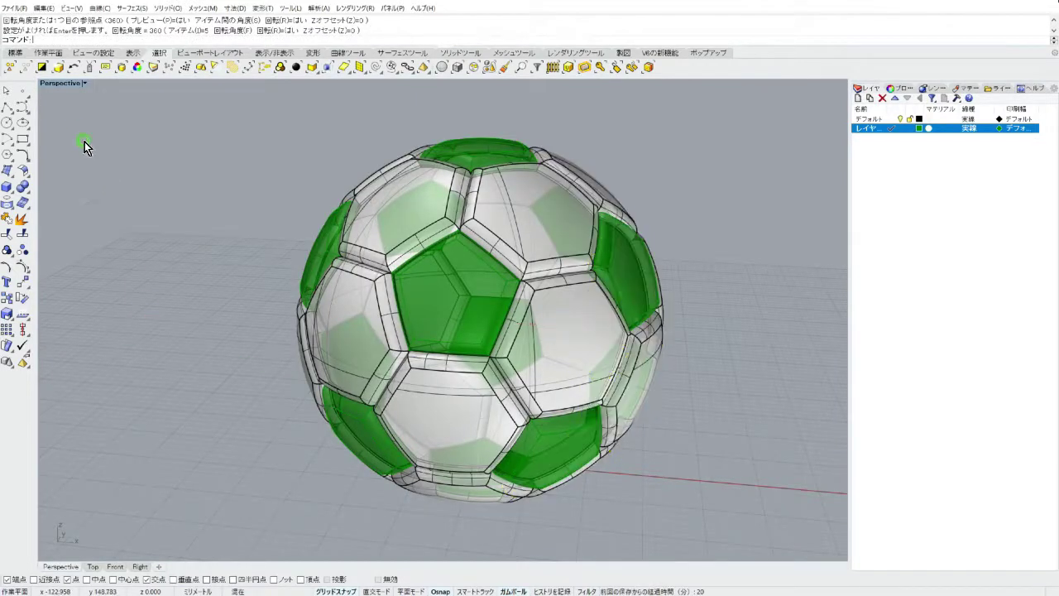
pyautogui.click(66, 84)
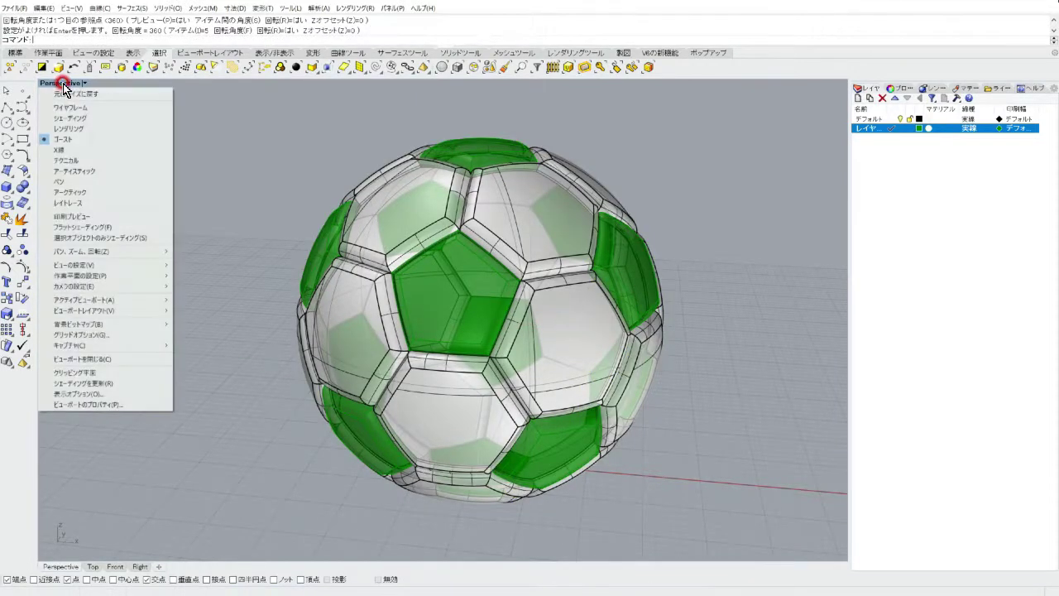
pyautogui.click(44, 125)
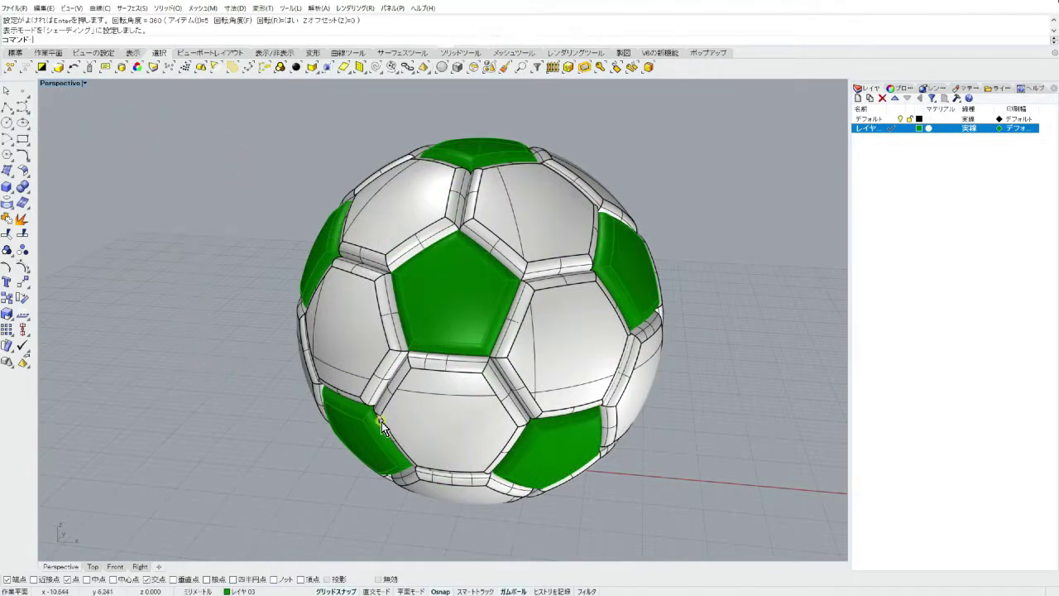
pyautogui.moveTo(435, 423)
pyautogui.mouseDown(button='right')
pyautogui.moveTo(485, 406)
pyautogui.moveTo(638, 395)
pyautogui.moveTo(508, 439)
pyautogui.moveTo(281, 407)
pyautogui.moveTo(315, 421)
pyautogui.moveTo(425, 425)
pyautogui.mouseUp(button='right')
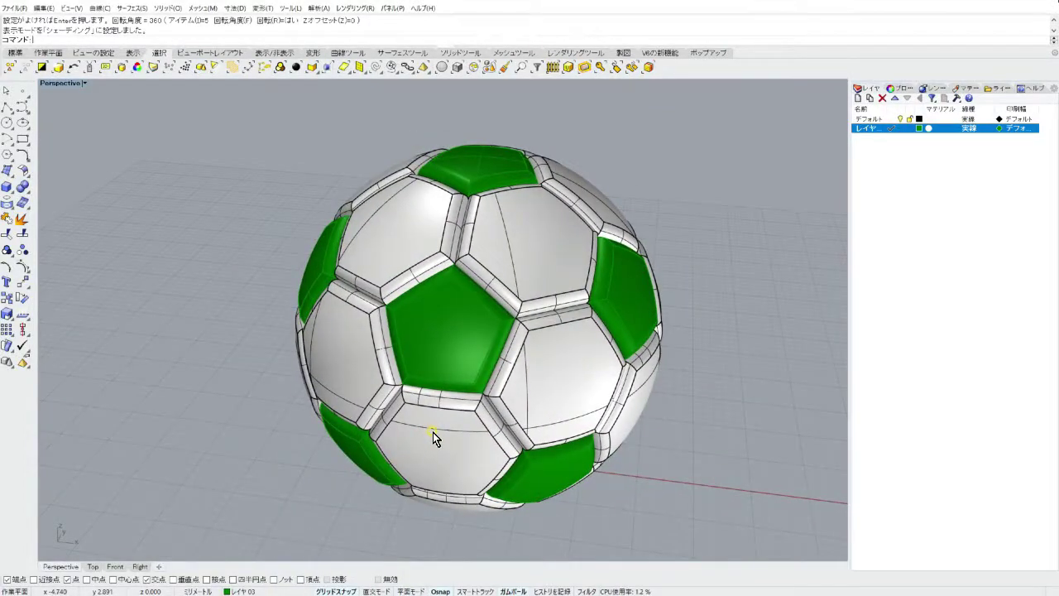